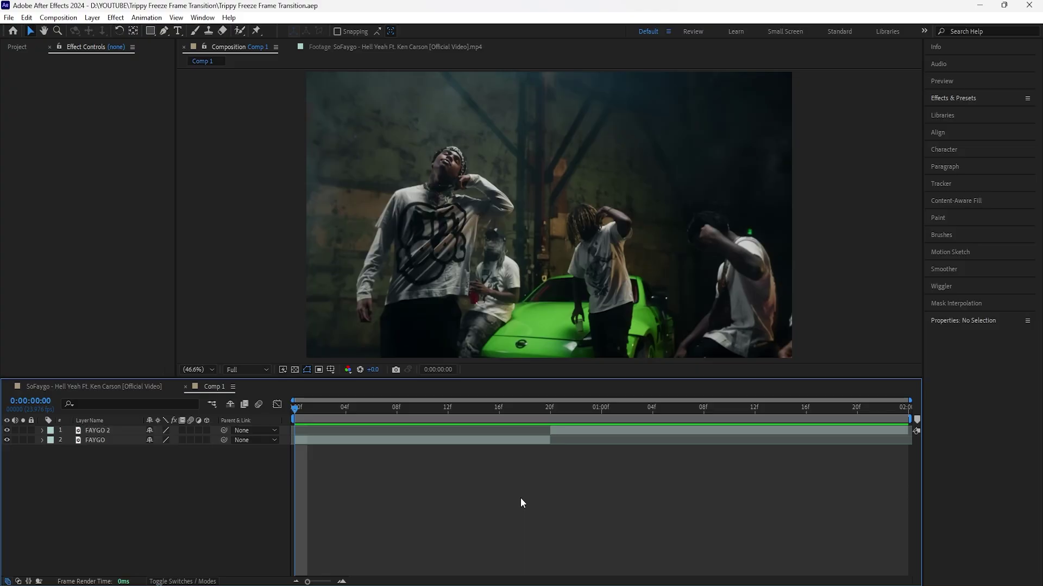
Duplicate the FAYGO 2 layer and apply Freeze Frame to the copy at frame 20, where the second clip starts
left_click_drag(312, 424, 542, 487)
mouse_move(541, 409)
left_mouse_down()
mouse_move(550, 409)
mouse_move(501, 419)
mouse_move(545, 418)
left_mouse_up()
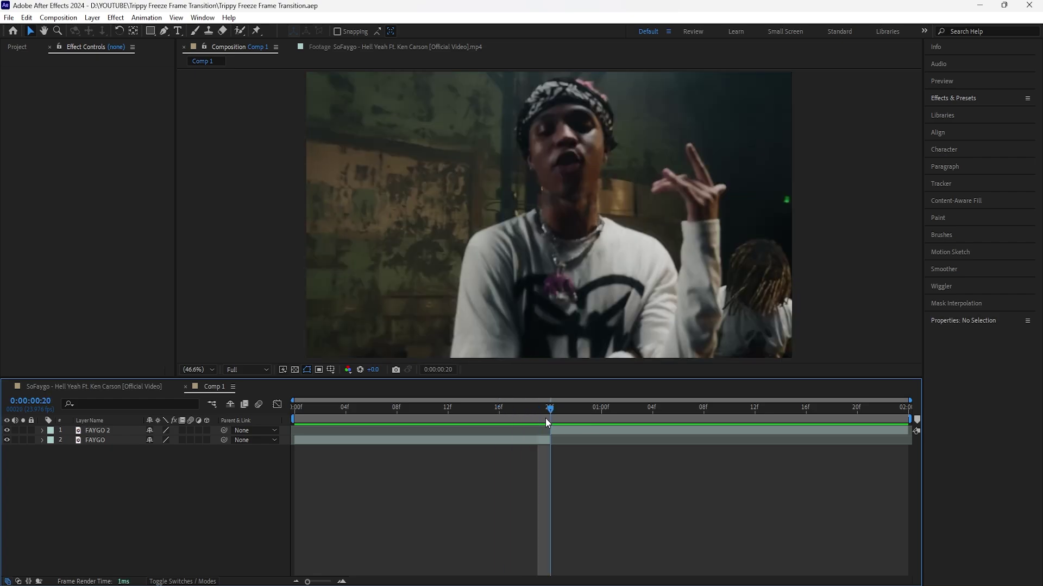
left_click(591, 433)
left_click(249, 500)
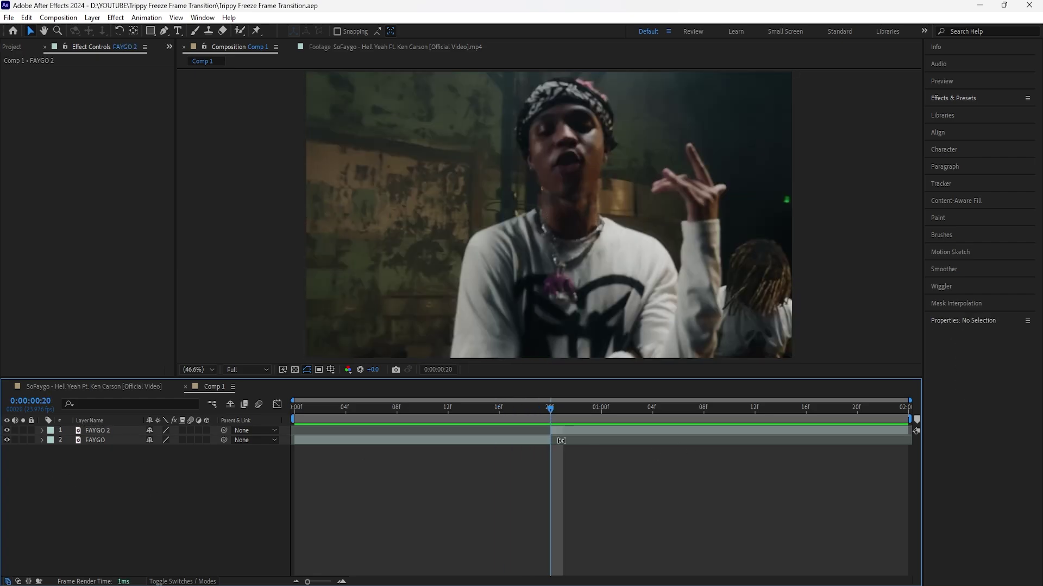
left_click(580, 430)
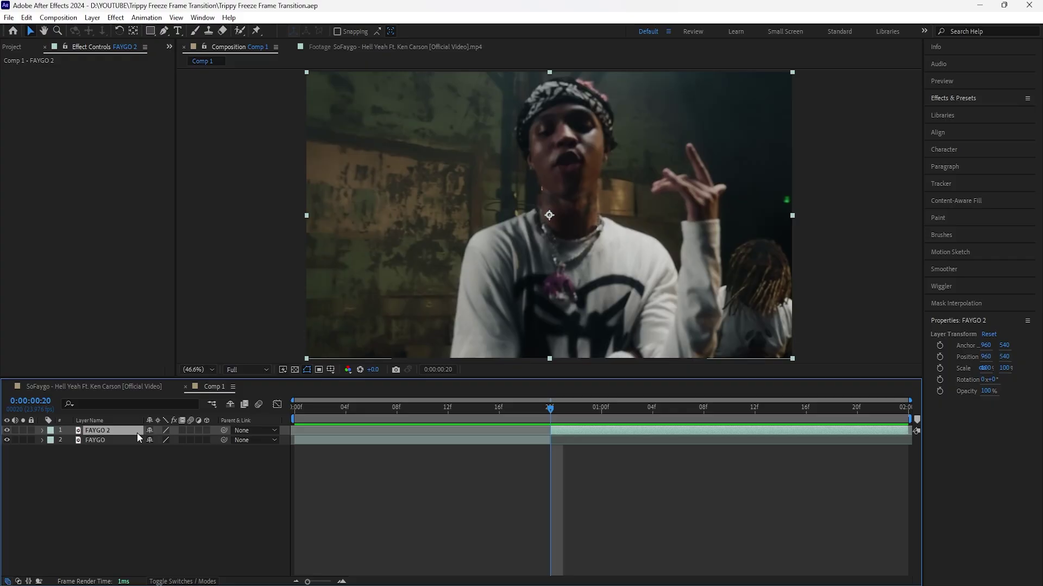
key("ctrl+d")
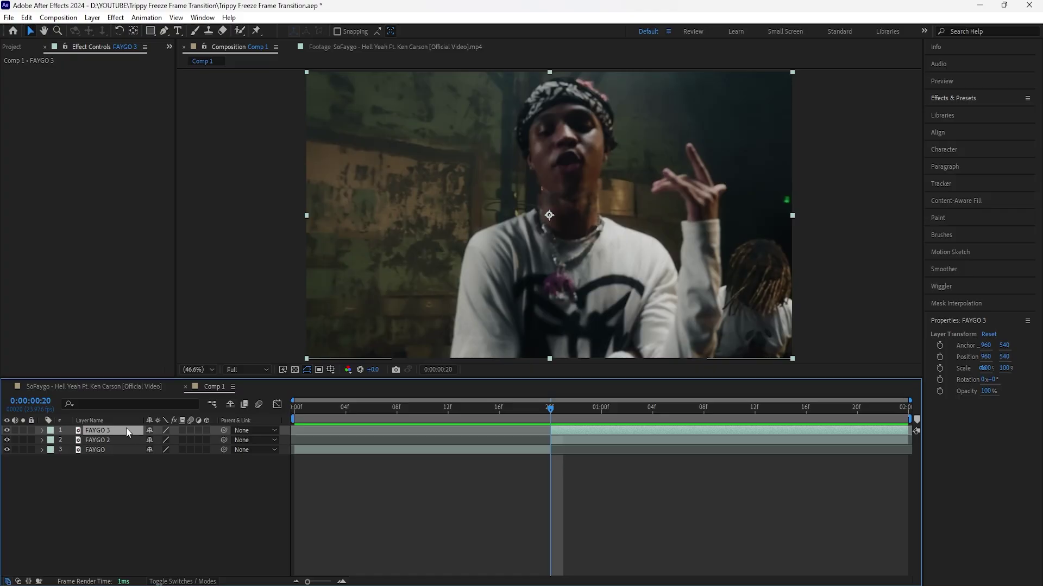
right_click(126, 427)
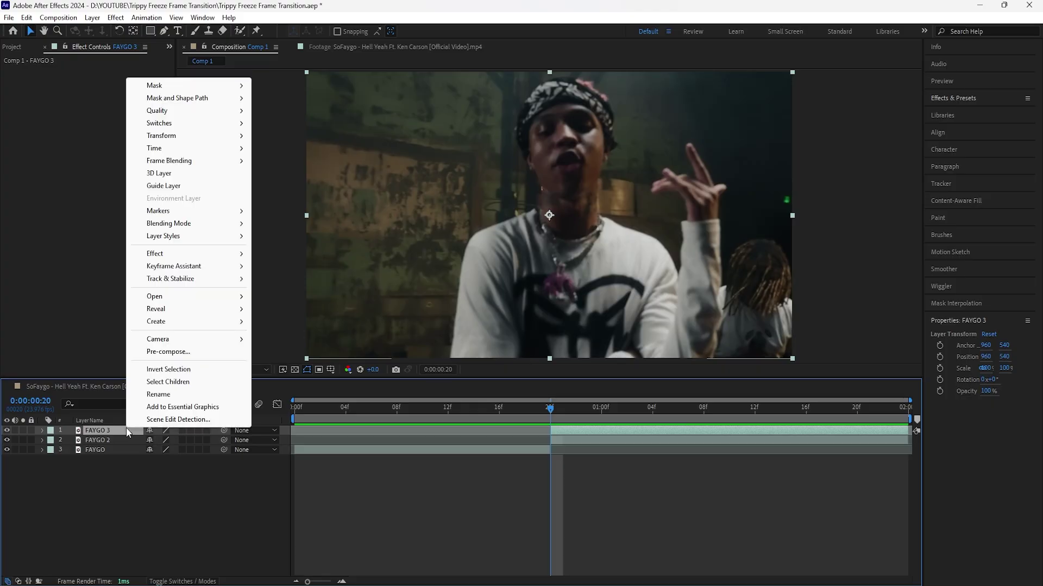
mouse_move(196, 153)
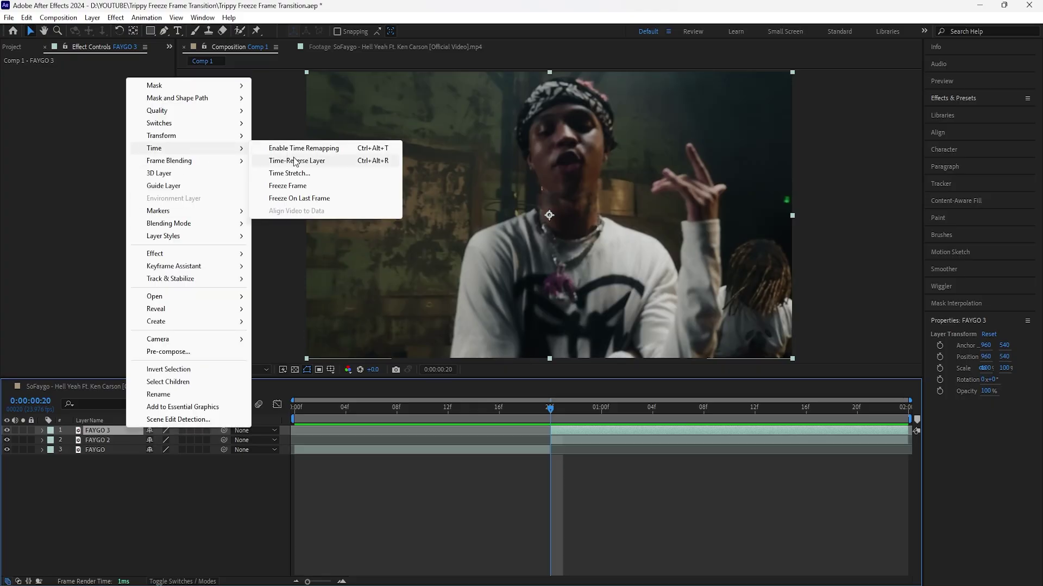
left_click(337, 187)
Split the freeze-frame layer at 0:00:01:08 and delete the part after the split
left_click_drag(553, 409, 548, 459)
left_click(556, 452)
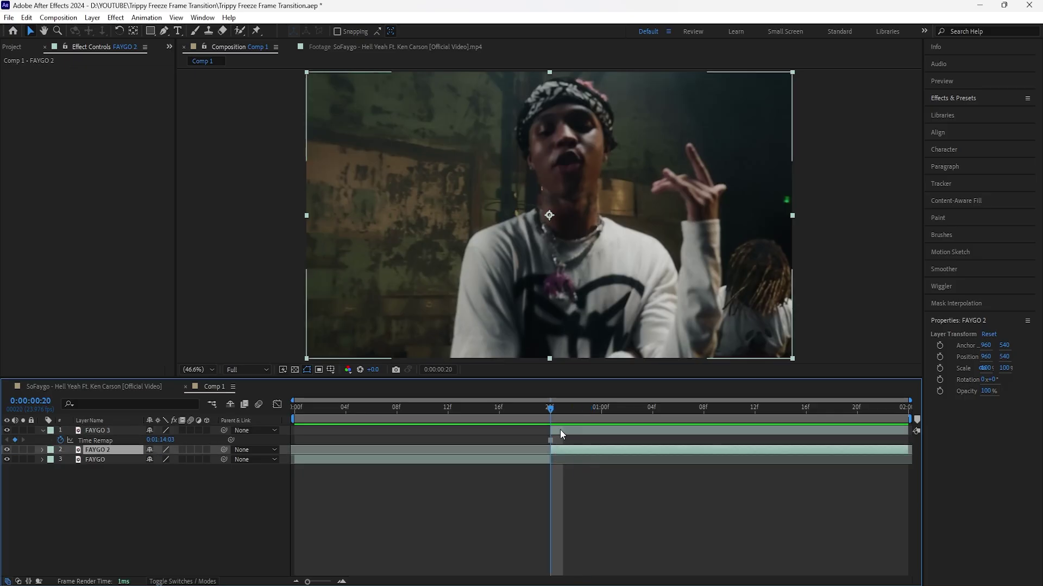
left_click_drag(555, 416, 556, 451)
left_click(574, 432)
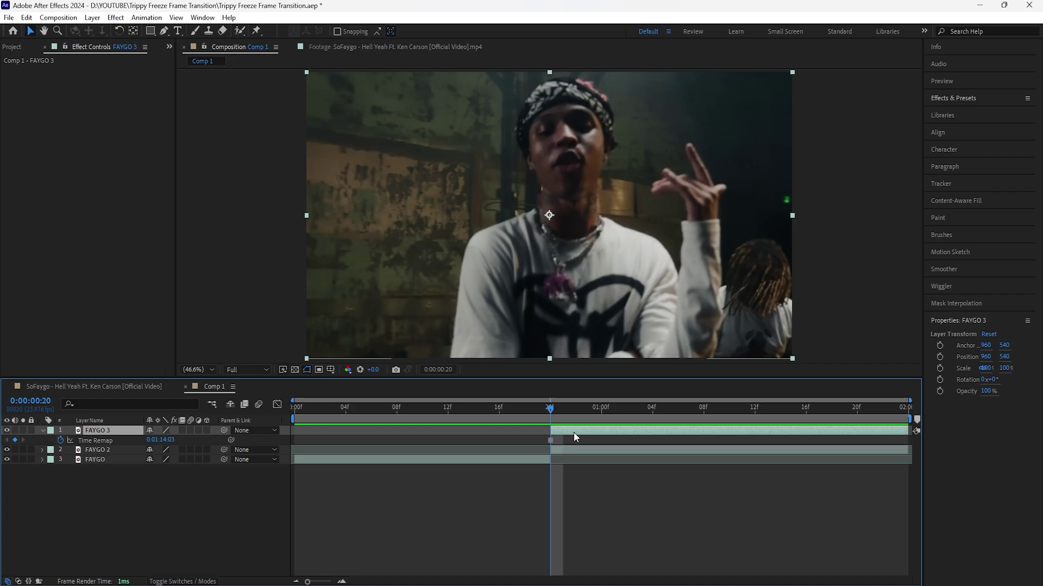
key("space")
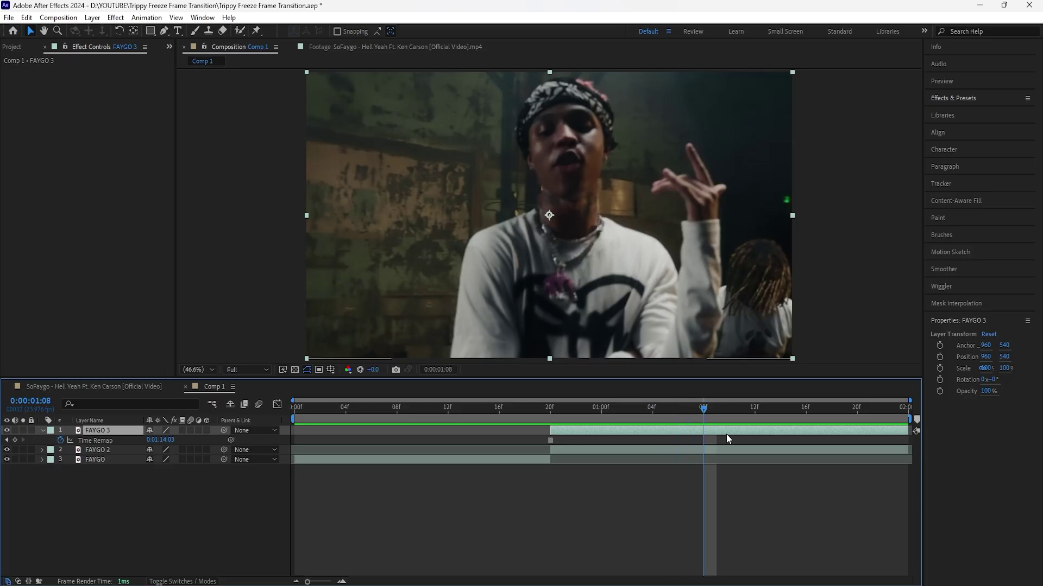
key("ctrl+shift+d")
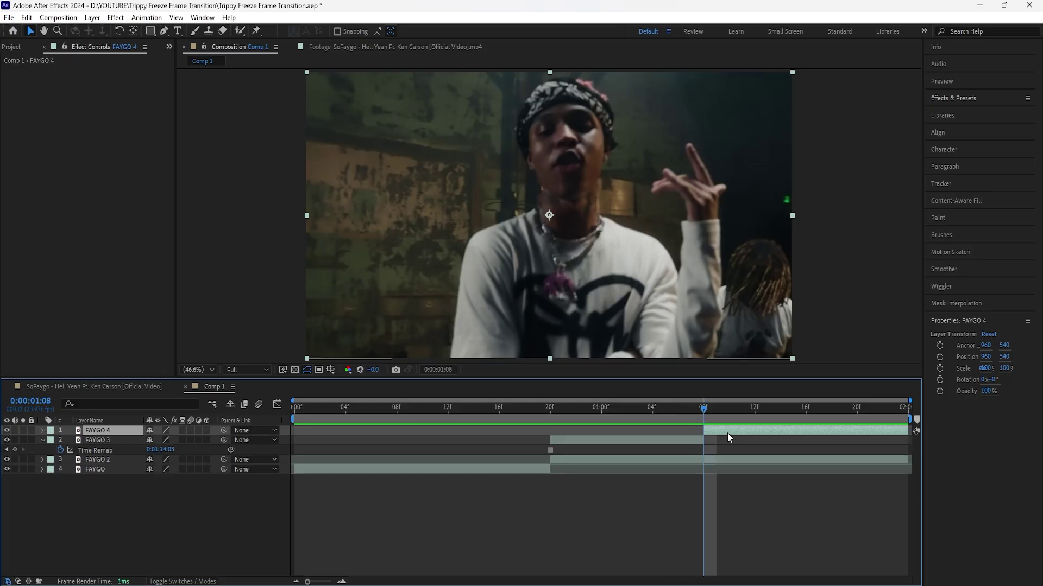
key("Delete")
Shift the freeze-frame layer earlier so it starts at frame 8 and ends at the clip cut on frame 20
left_click(678, 428)
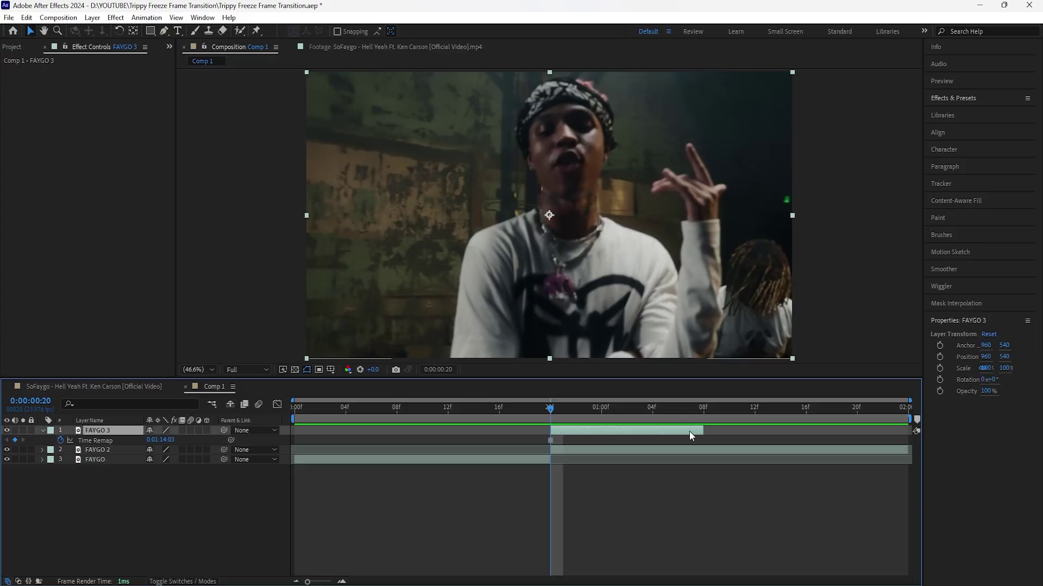
left_click_drag(695, 431, 474, 456)
left_click(99, 460)
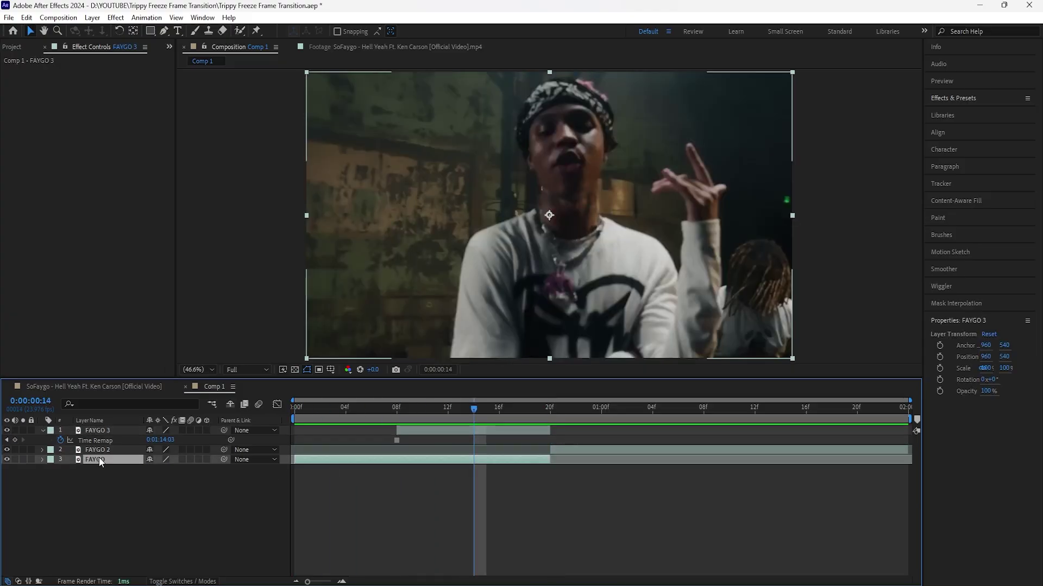
Solo the freeze-frame layer and draw a closed Pen tool mask around the man, including his raised hand
left_click(144, 430)
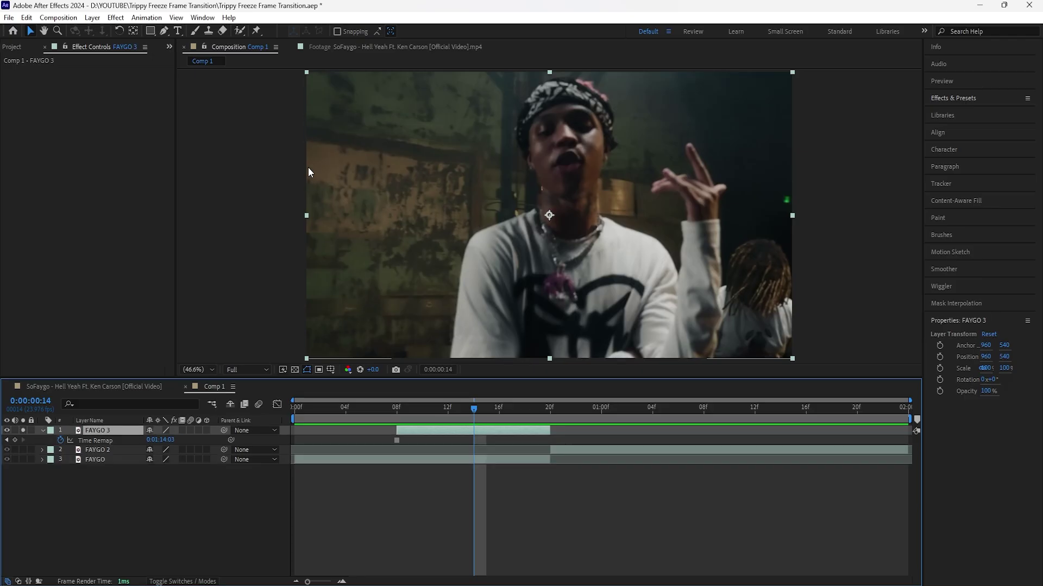
left_click(166, 32)
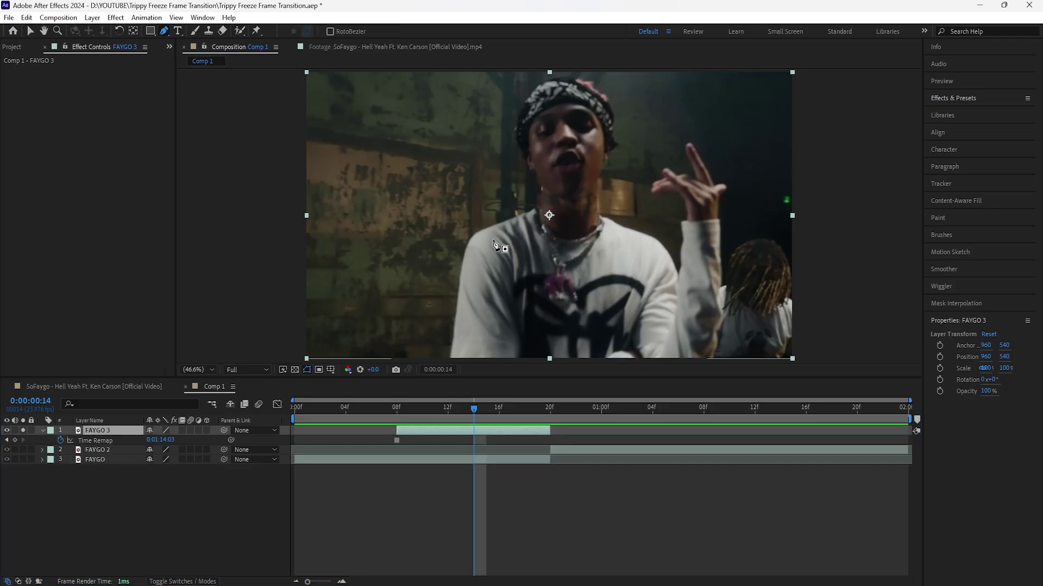
scroll(474, 333, "up", 2)
left_click_drag(474, 332, 551, 205)
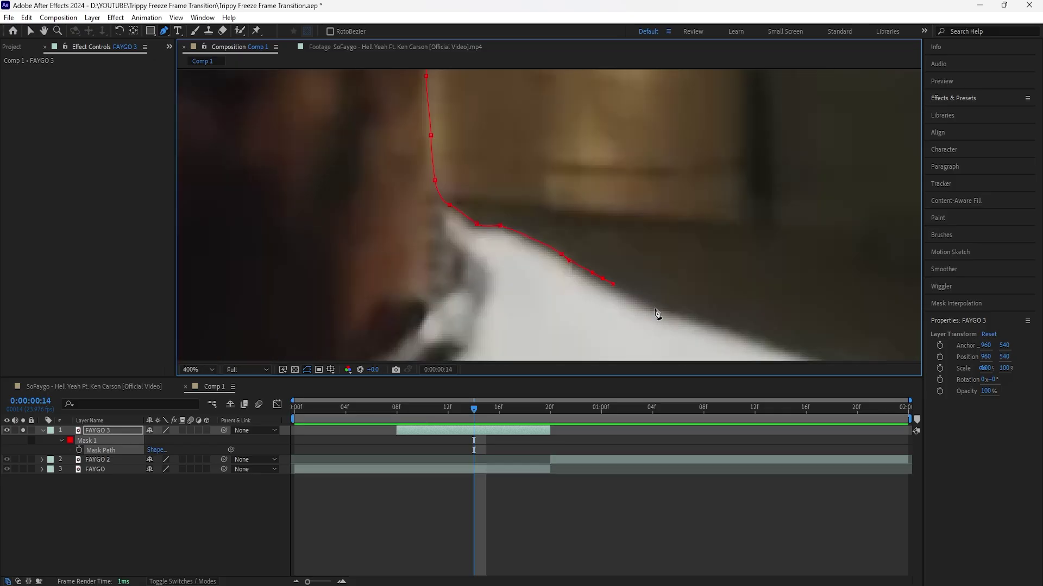
left_click(598, 228)
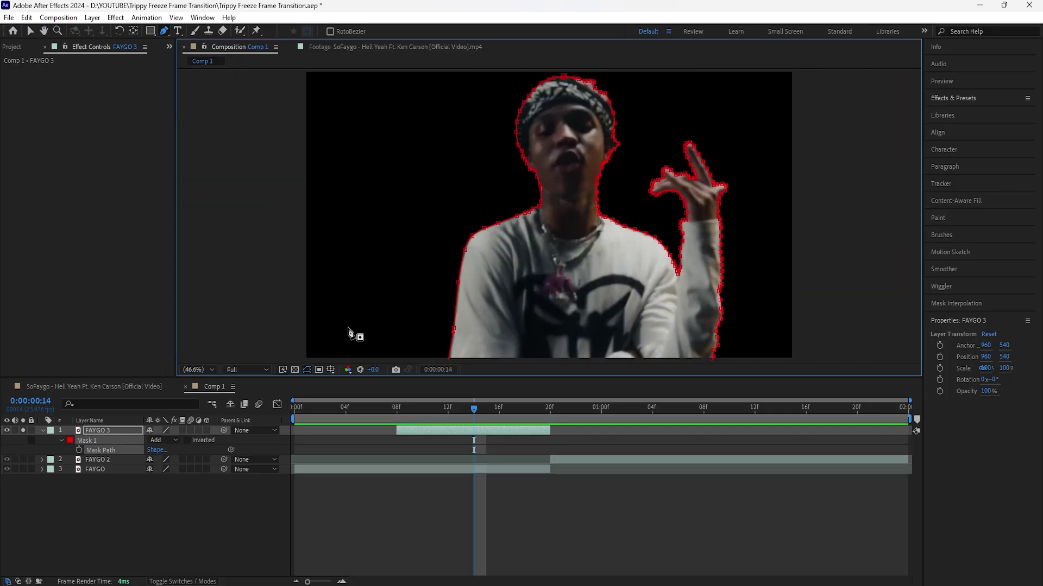
Set the mask feather to 3 pixels and mask expansion to -3 pixels, and check the cutout against transparency
left_click(121, 430)
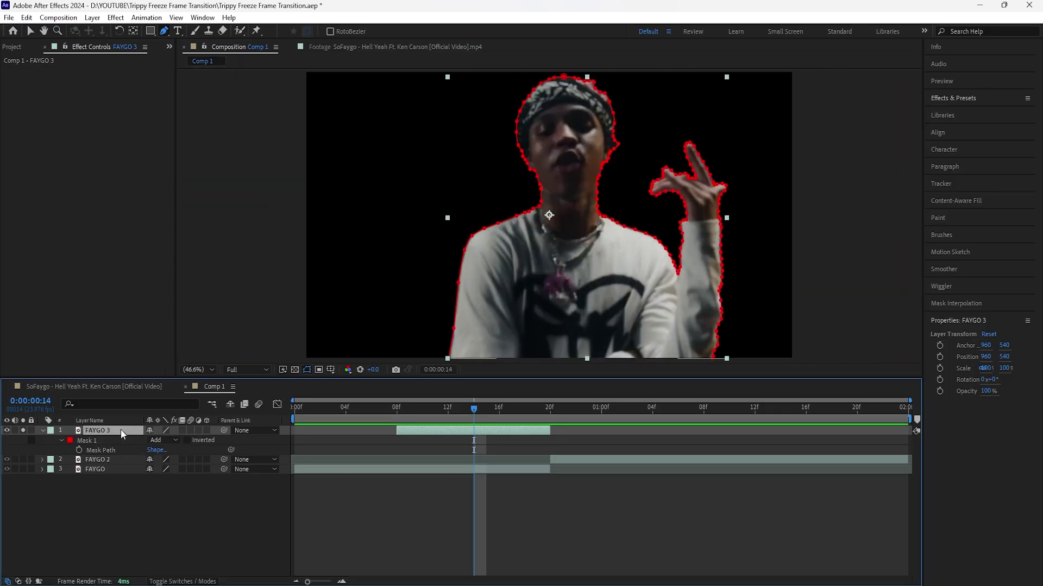
key("m")
key("m")
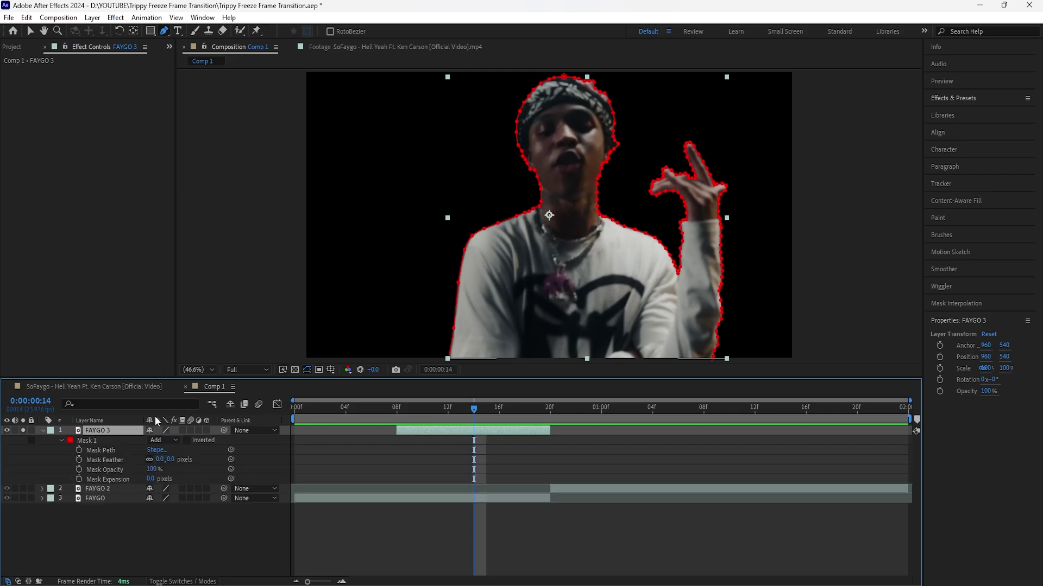
left_click(170, 459)
type("3")
key("Return")
left_click(151, 479)
type("-3")
key("Return")
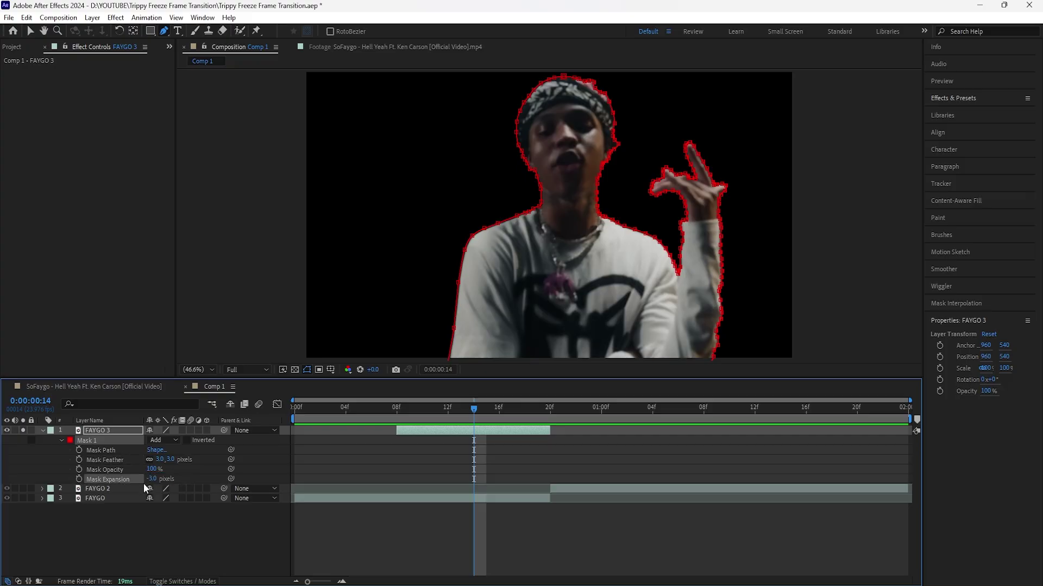
left_click(230, 528)
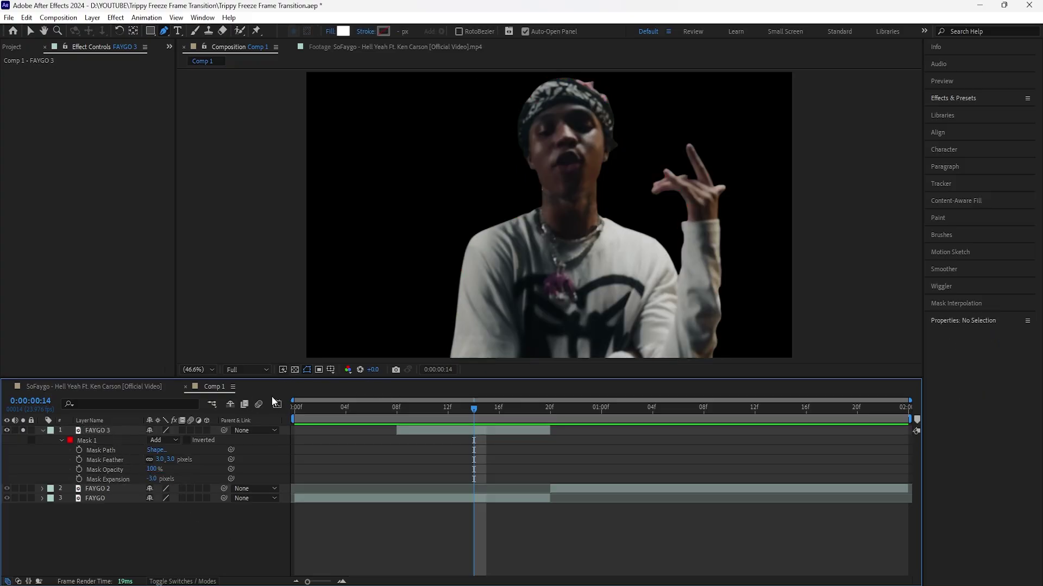
left_click(295, 369)
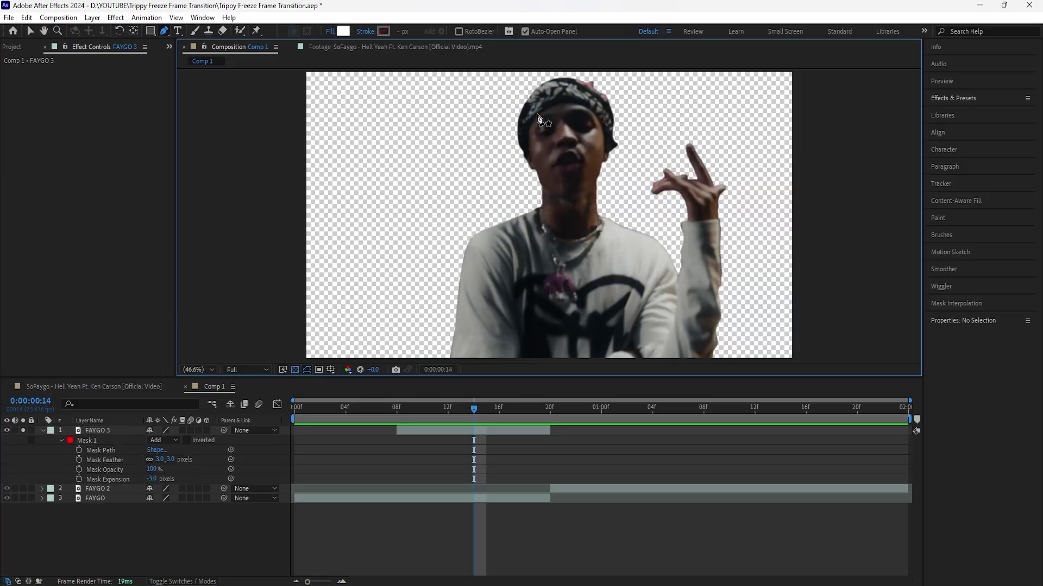
left_click(295, 369)
Apply Glow to the freeze-frame layer with radius 85 and intensity 25, and keyframe the intensity at frame 8
left_click(116, 432)
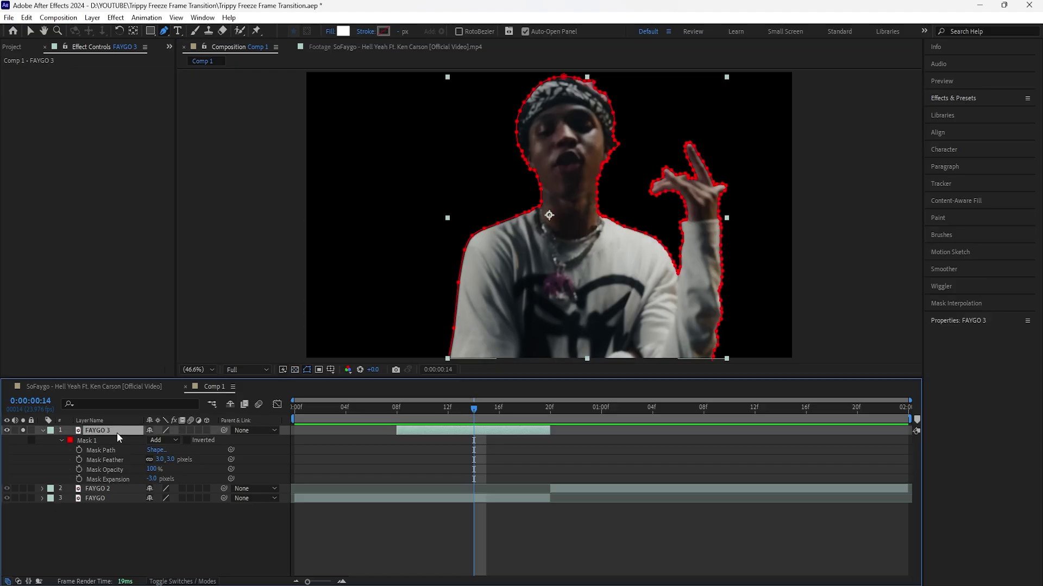
left_click_drag(102, 100, 304, 136)
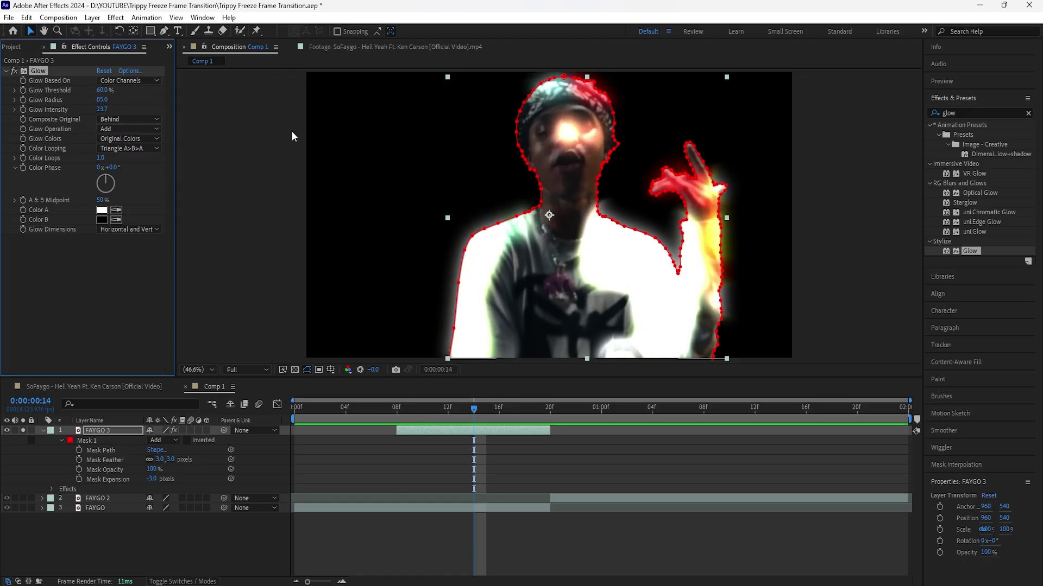
left_click_drag(474, 409, 400, 434)
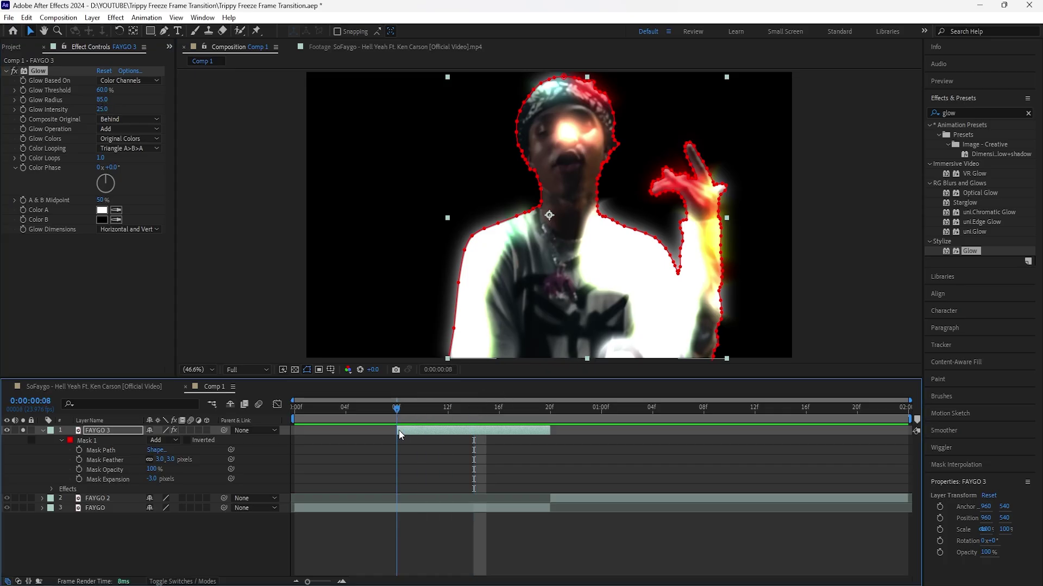
left_click(22, 109)
key("u")
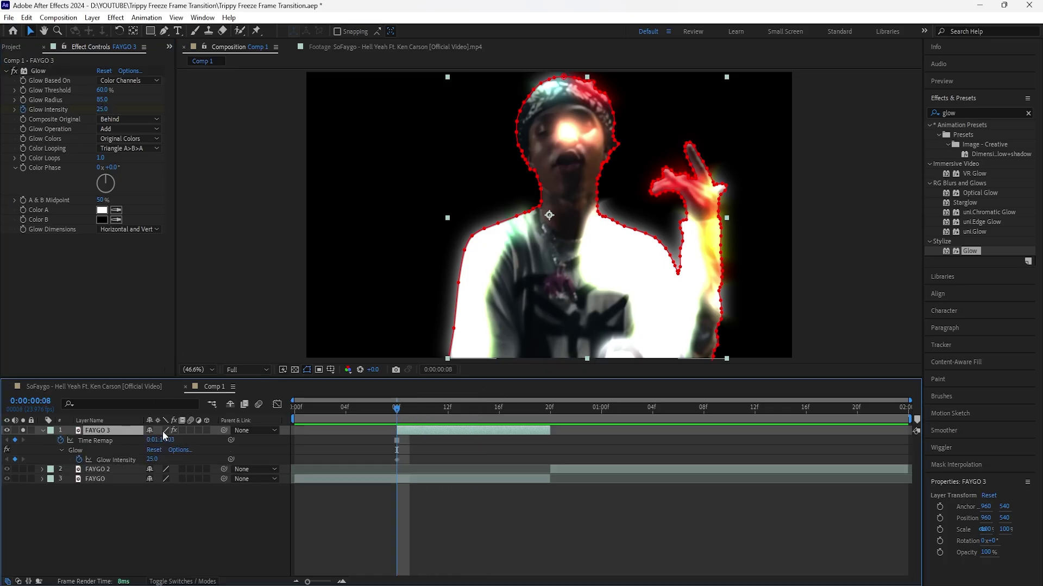
Add a lower Glow Intensity keyframe at the end of the freeze-frame layer, on frame 20
left_click_drag(397, 409, 545, 420)
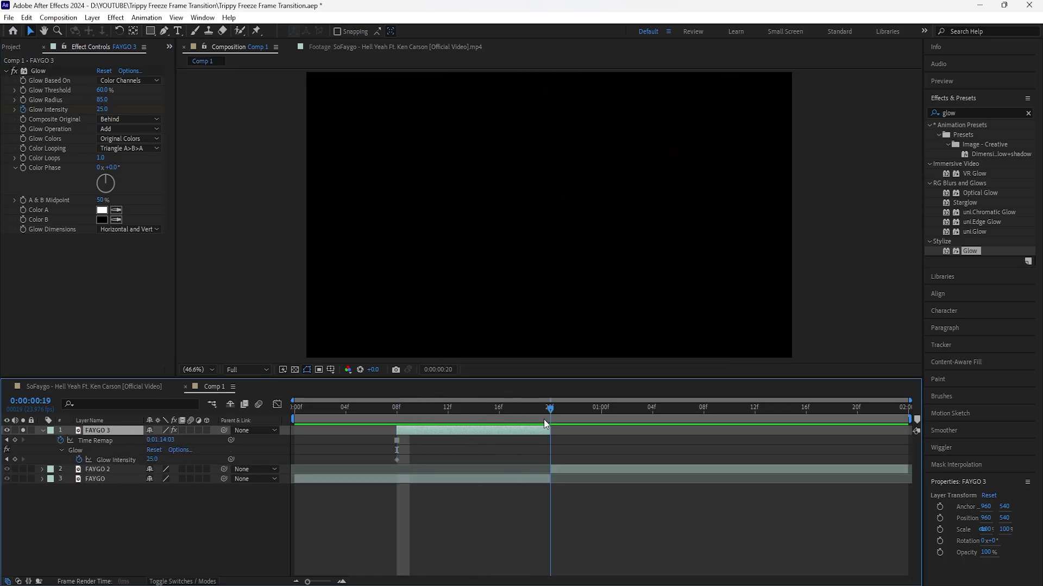
left_click(154, 460)
key("Return")
left_click(403, 413)
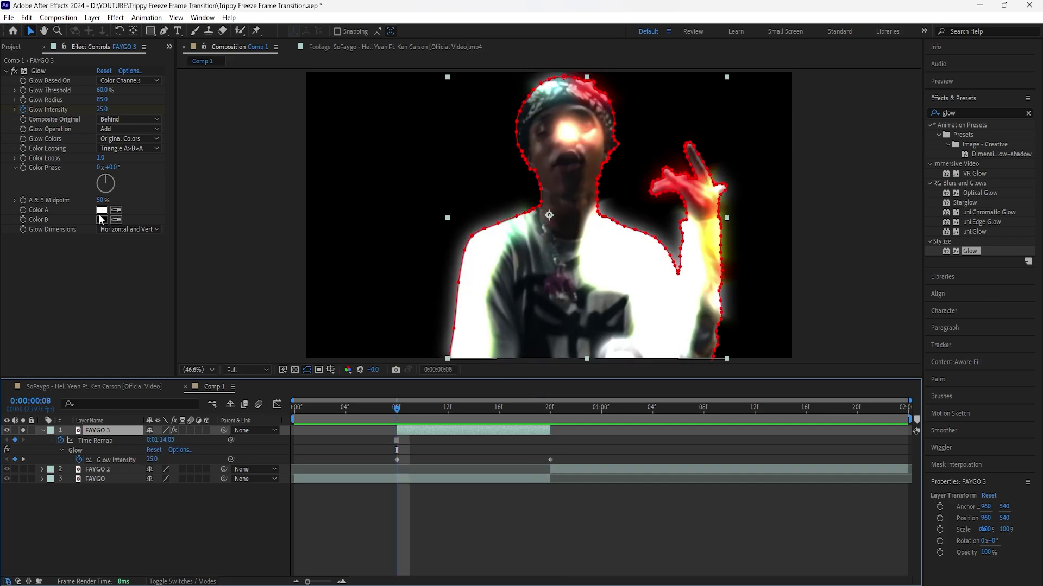
Add Turbulent Displace to the freeze-frame layer, using Turbulent Smoother with an amount of 400 and a size of 50
left_click(41, 73)
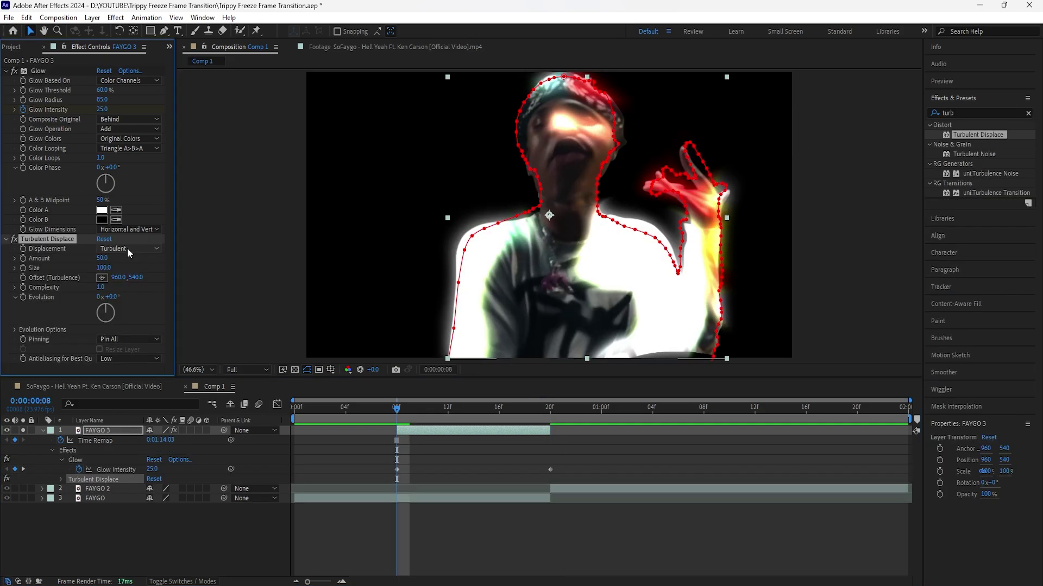
left_click(128, 251)
left_click(194, 304)
left_click_drag(262, 259, 298, 259)
mouse_move(111, 268)
left_mouse_down()
mouse_move(81, 272)
mouse_move(206, 272)
mouse_move(57, 284)
mouse_move(125, 275)
left_mouse_up()
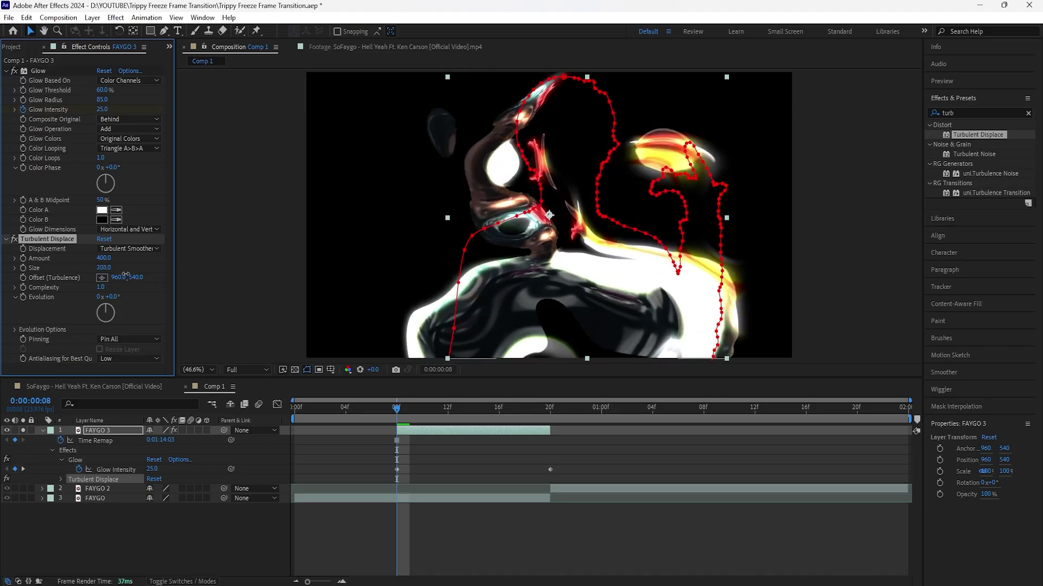
key("ctrl+z")
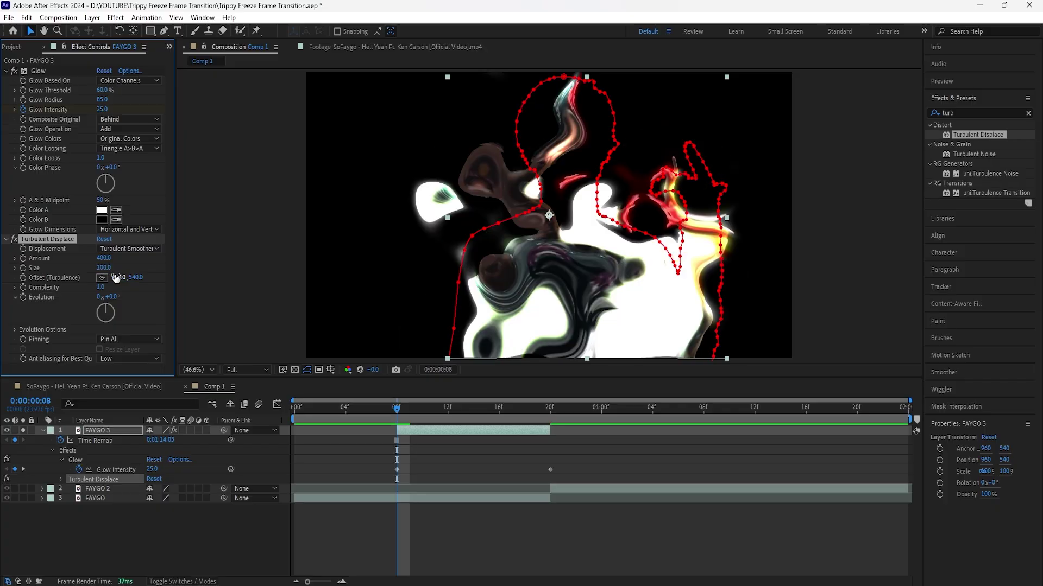
left_click(109, 268)
type("50")
key("Return")
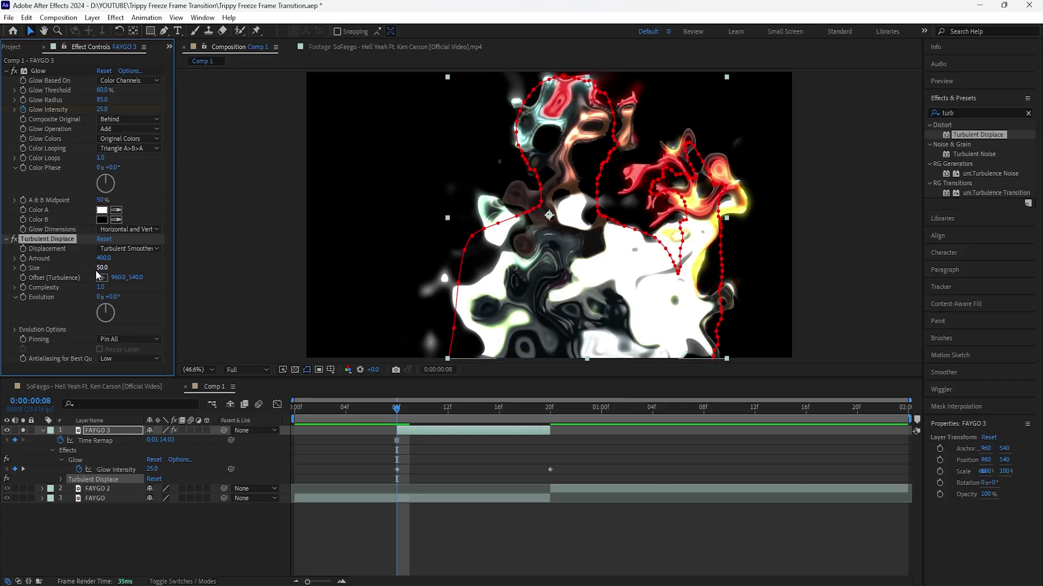
Keyframe Turbulent Displace from amount 400 and size 50 at frame 8 to amount 0 and size 100 at frame 20
left_click(23, 267)
left_click_drag(413, 409, 537, 429)
left_click_drag(103, 268, 133, 272)
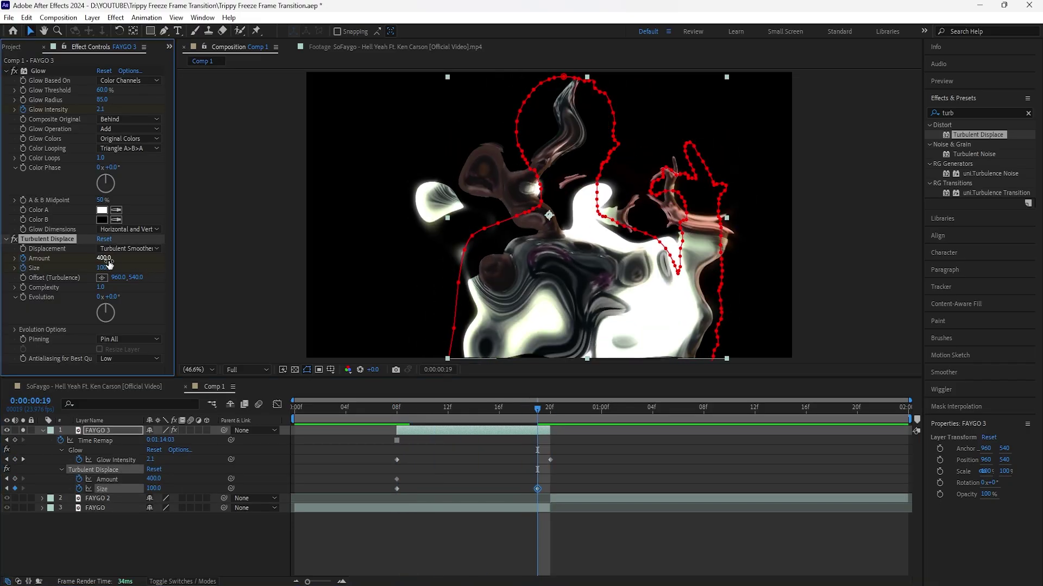
left_click(108, 260)
type("0")
key("Return")
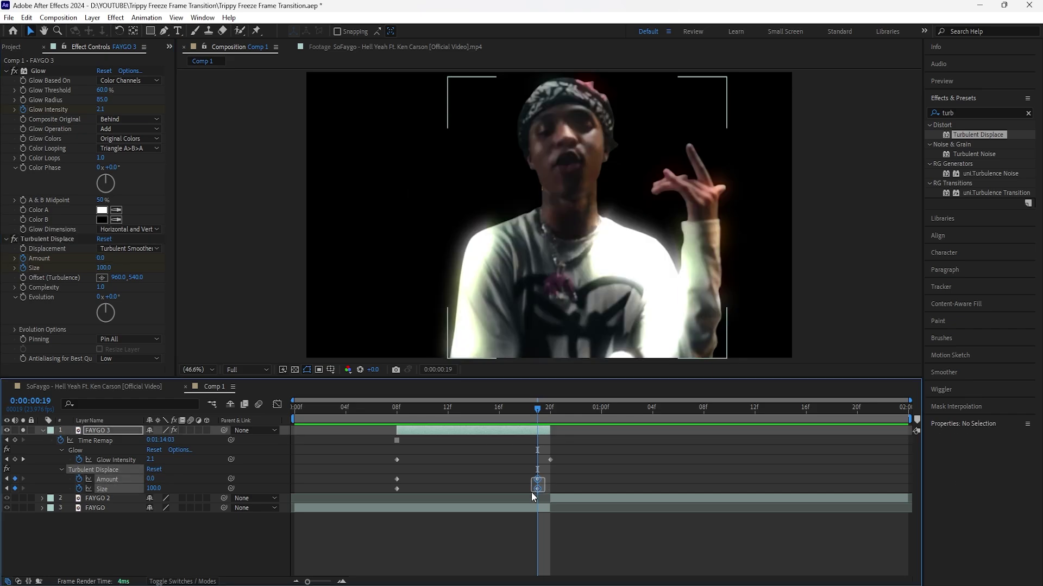
left_click_drag(539, 487, 550, 487)
Return to frame 8 and add the CC Scale Wipe effect to the freeze-frame layer
left_click_drag(536, 411, 398, 451)
left_click(6, 70)
left_click(6, 80)
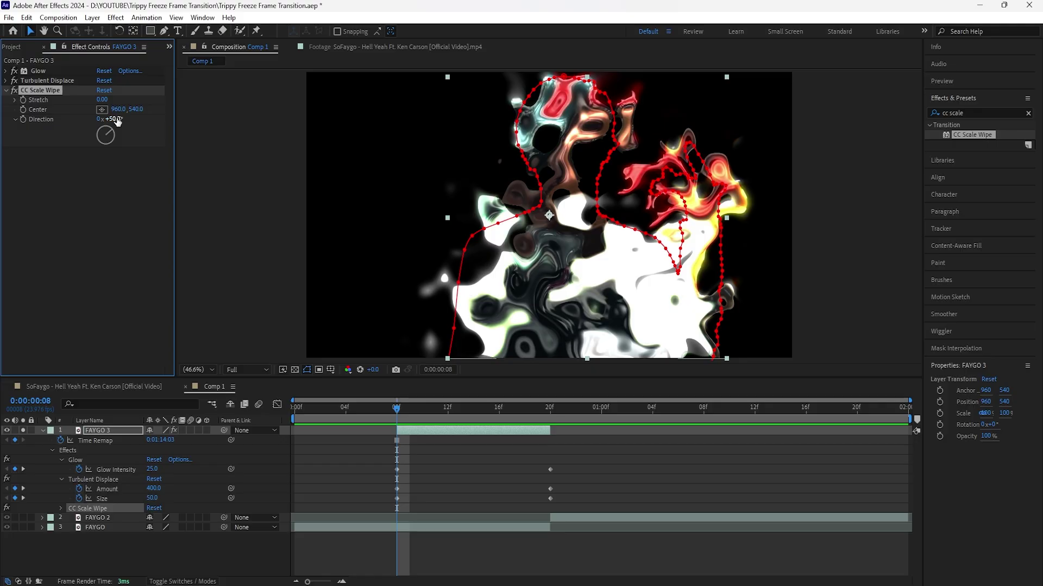
left_click(114, 119)
type("0")
key("Return")
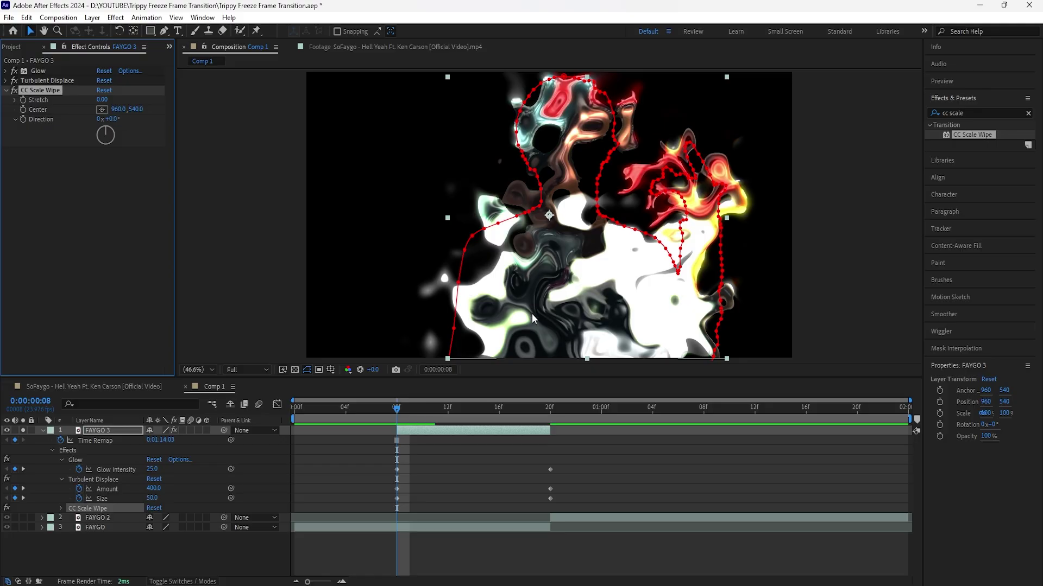
Set CC Scale Wipe's Stretch to -30.70 and raise its Center above the frame to 960, -20
left_click(99, 100)
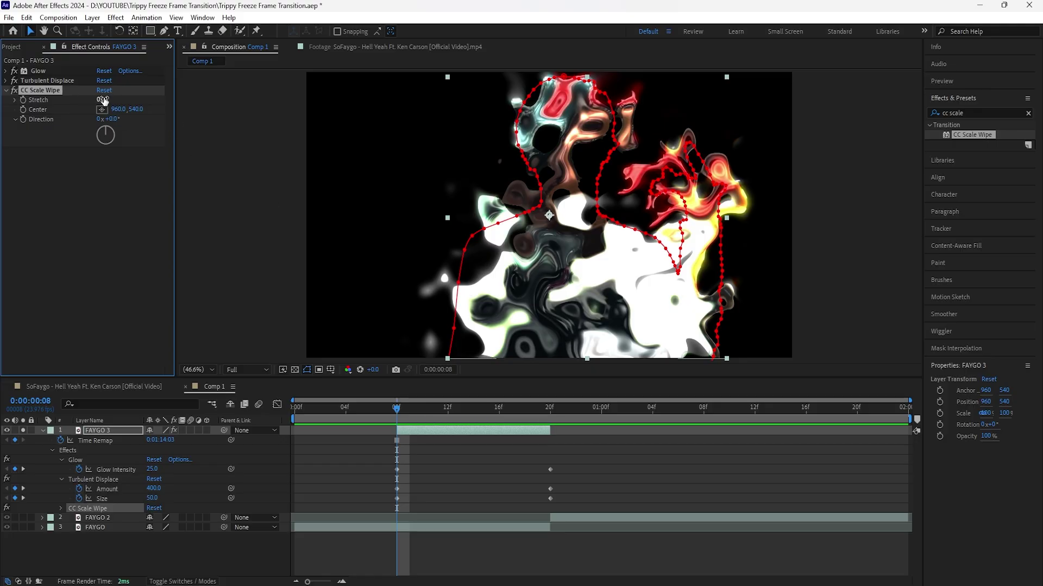
mouse_move(106, 102)
left_mouse_down()
mouse_move(3, 110)
mouse_move(103, 105)
mouse_move(49, 109)
mouse_move(59, 110)
left_mouse_up()
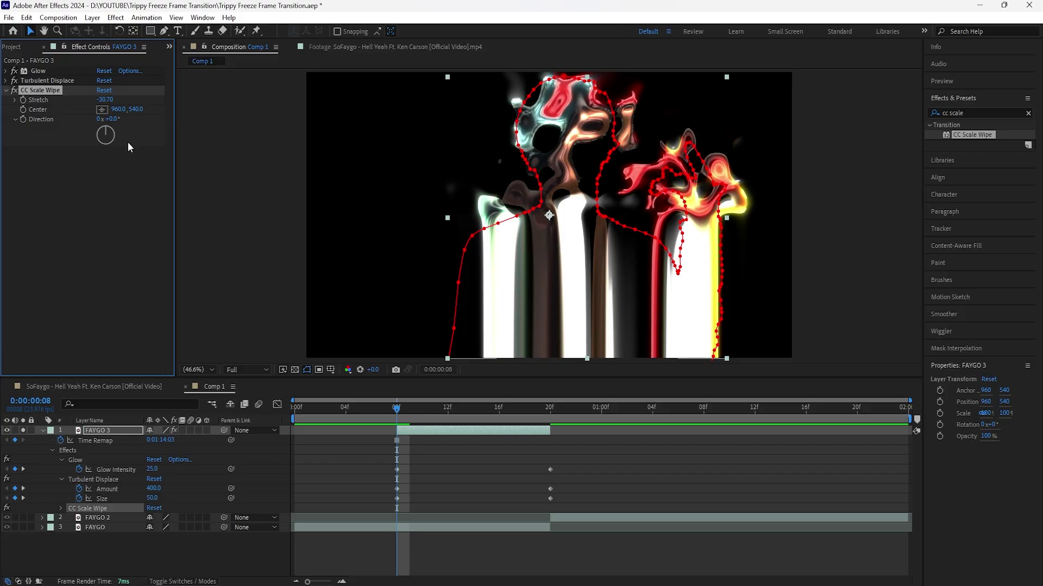
left_click(135, 109)
type("960")
key("Return")
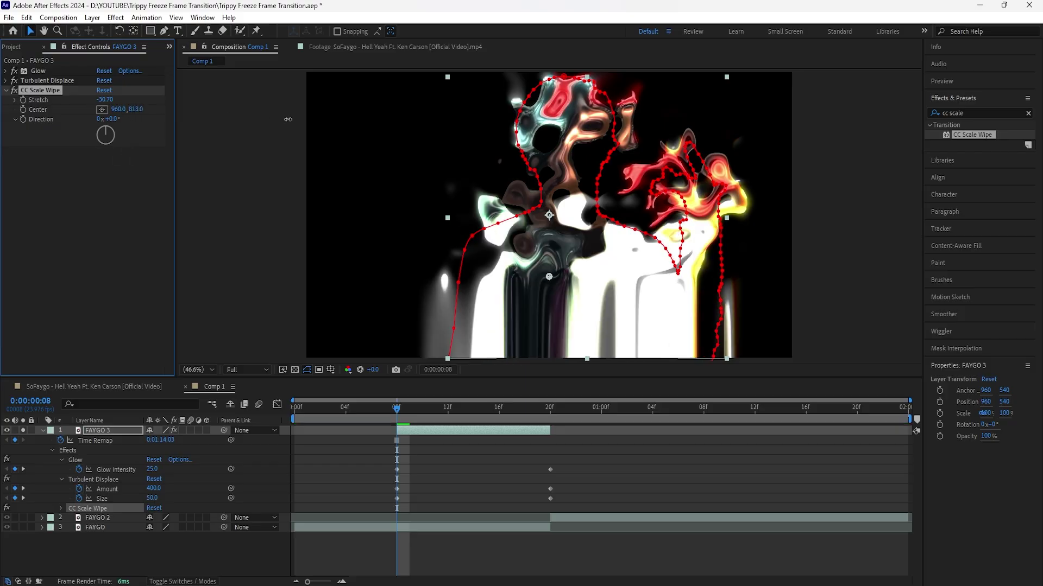
left_click_drag(549, 329, 548, 90)
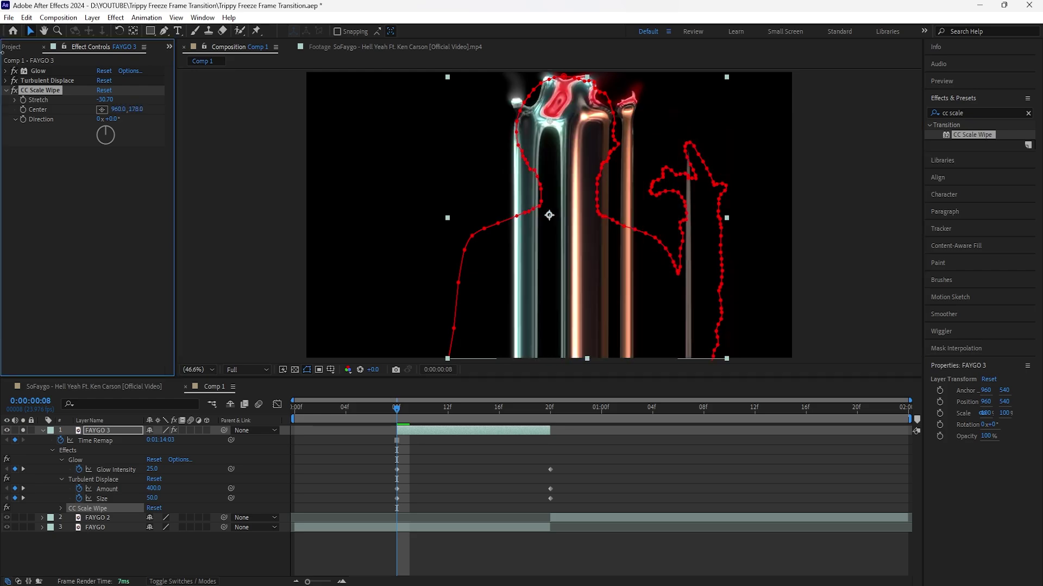
left_click_drag(132, 109, 66, 74)
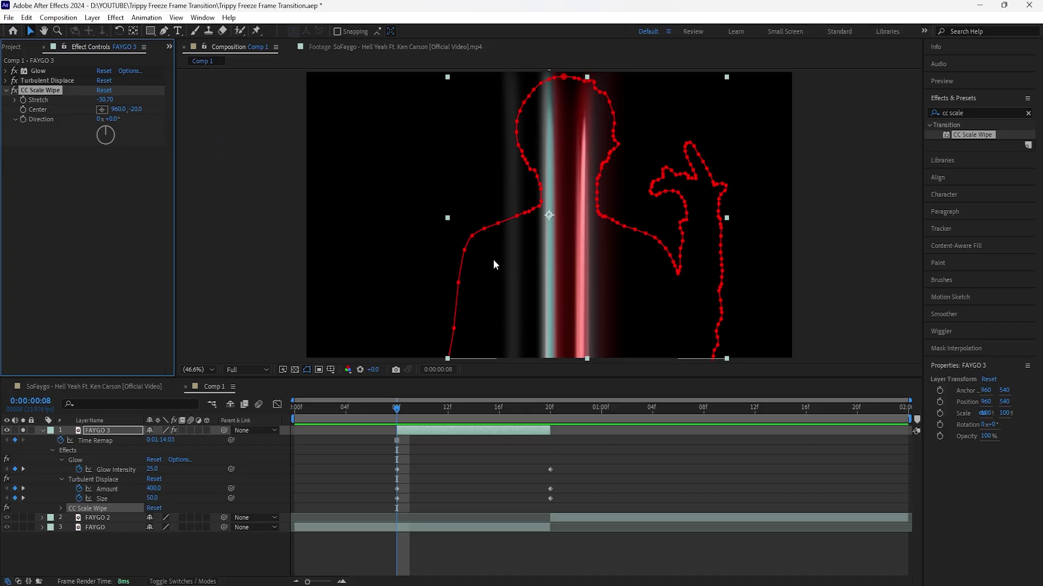
left_click_drag(134, 109, 81, 104)
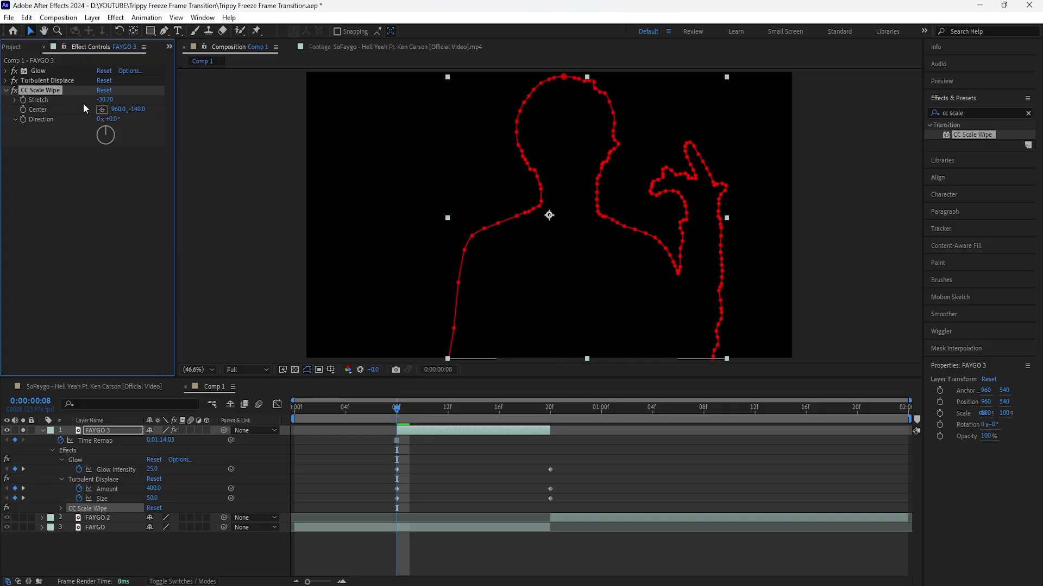
key("ctrl+z")
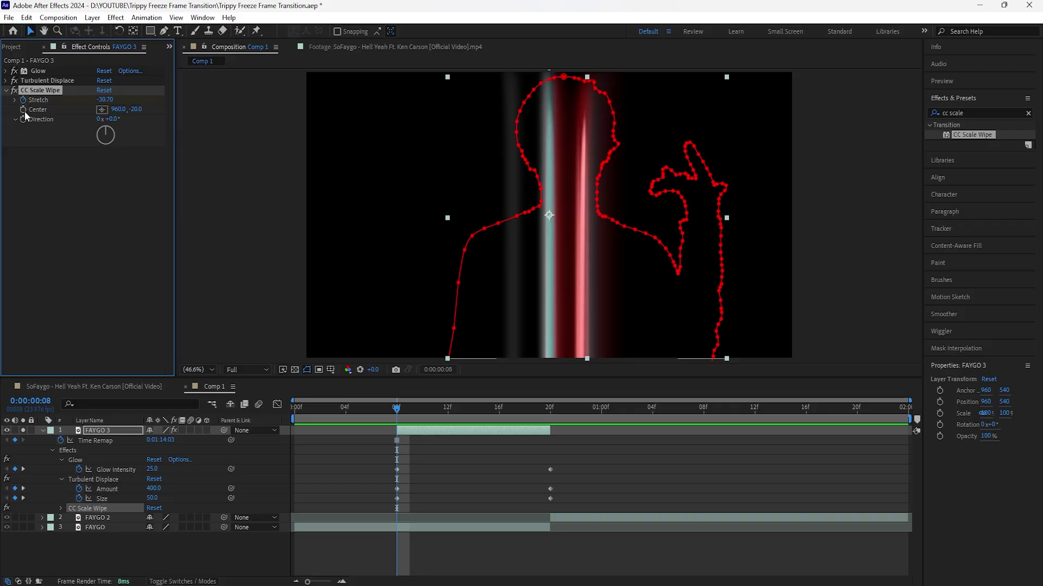
Keyframe CC Scale Wipe's Stretch and Center at frame 8, and set them to 0 and 960, 540 at frame 20
left_click(120, 429)
key("u")
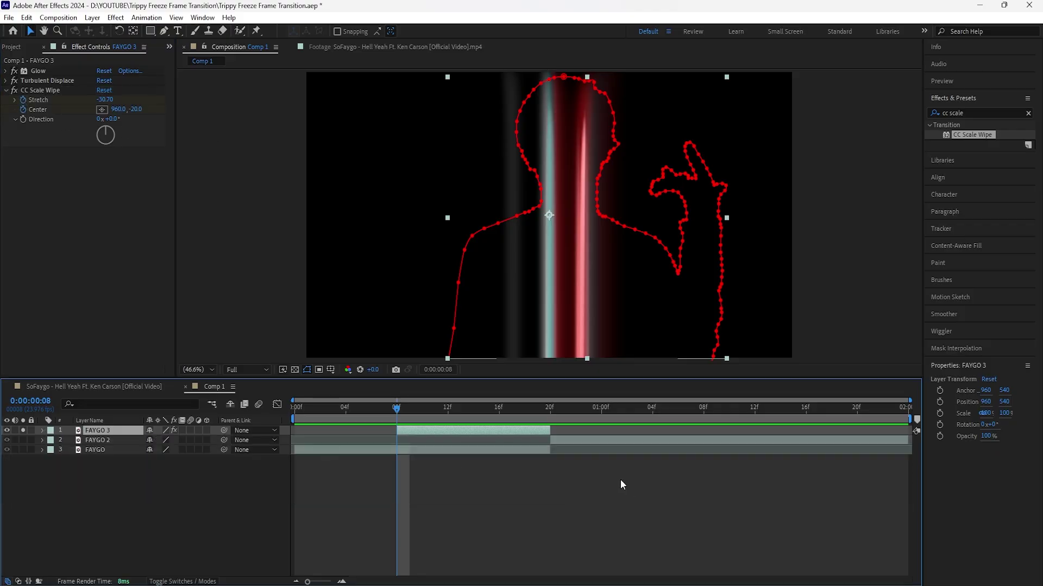
key("u")
left_click_drag(408, 413, 547, 429)
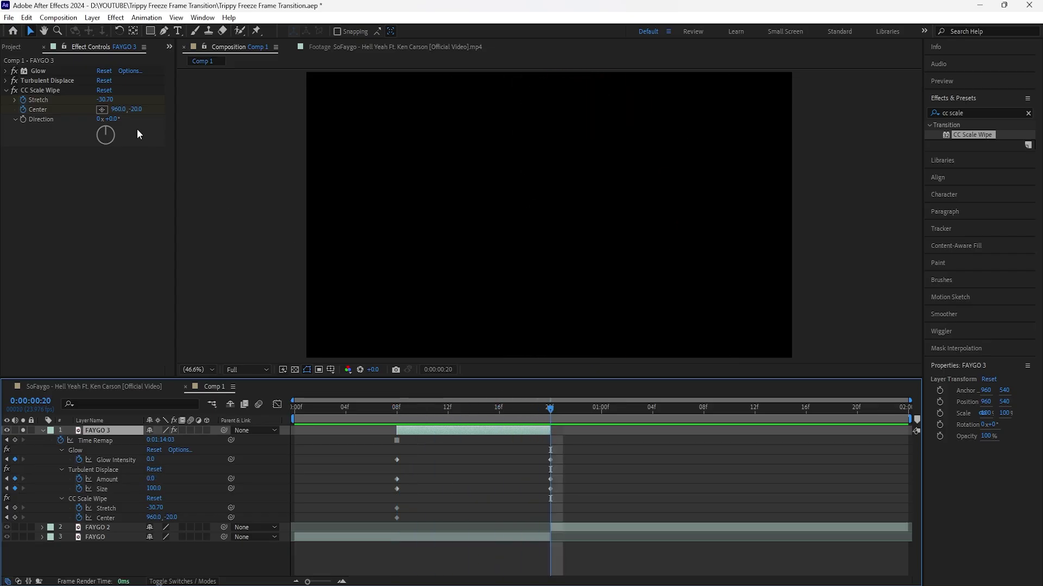
left_click(111, 100)
type("0")
key("Return")
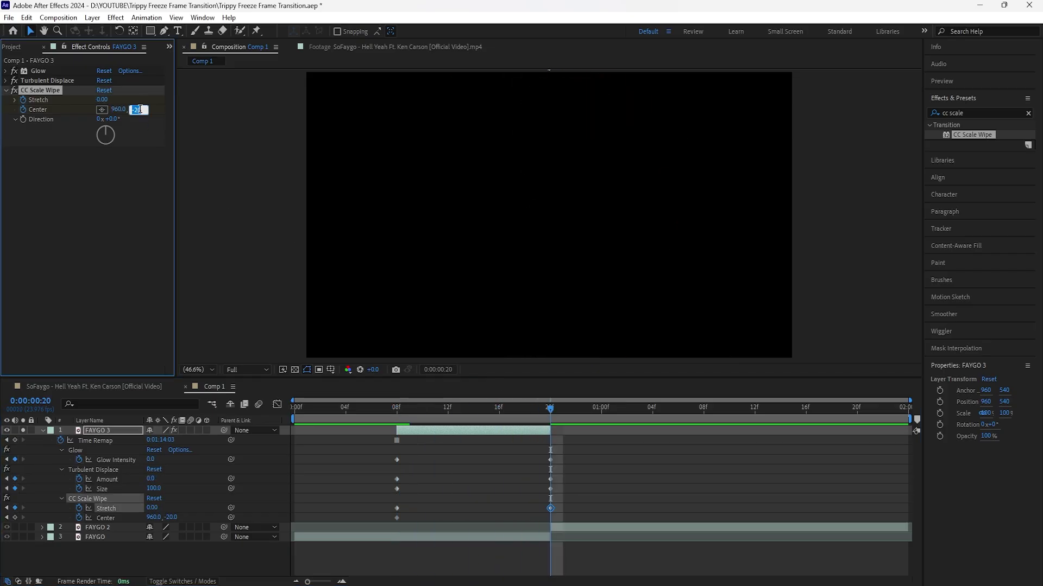
type("0")
key("Return")
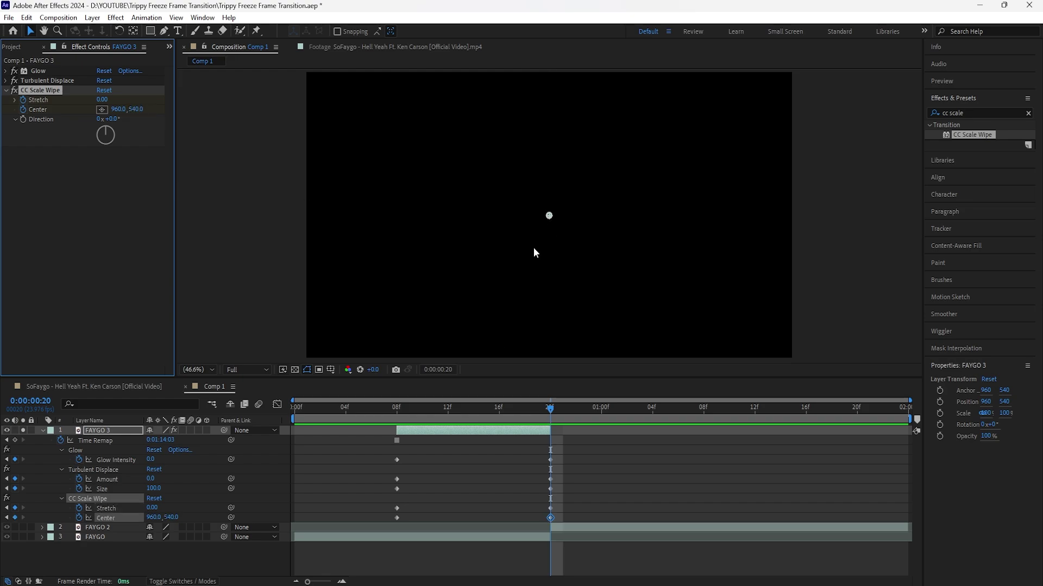
Apply Easy Ease to all effect keyframes on the freeze-frame layer and preview the transition with the other layers shown
key("j")
left_click_drag(572, 456, 386, 525)
key("F9")
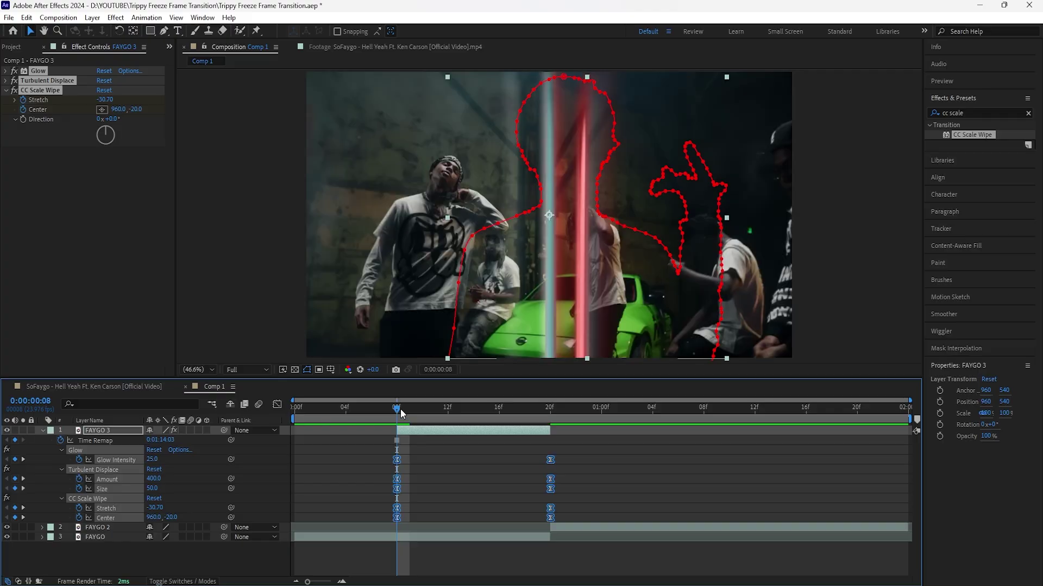
key("Home")
key("space")
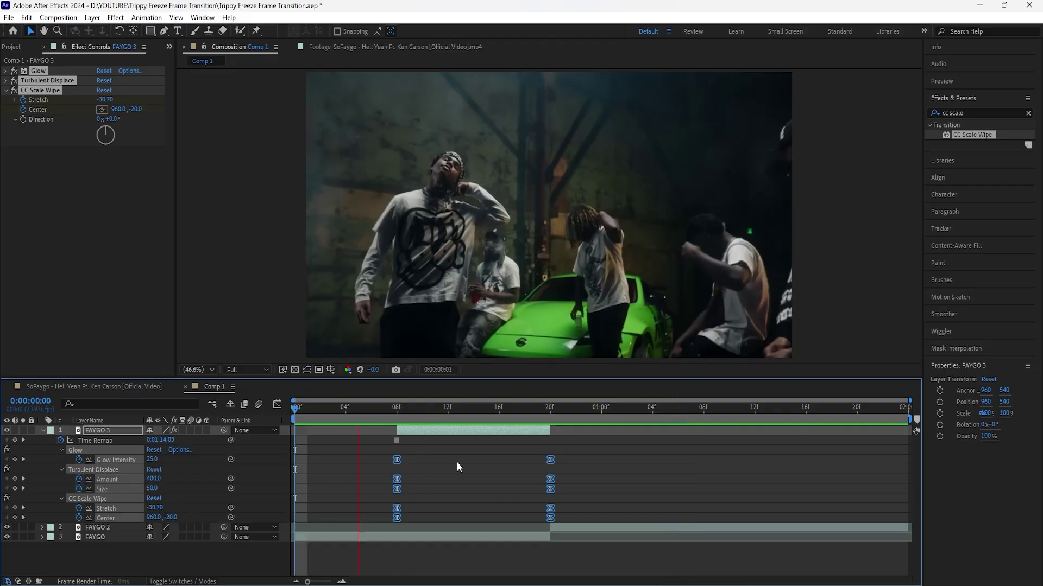
key("space")
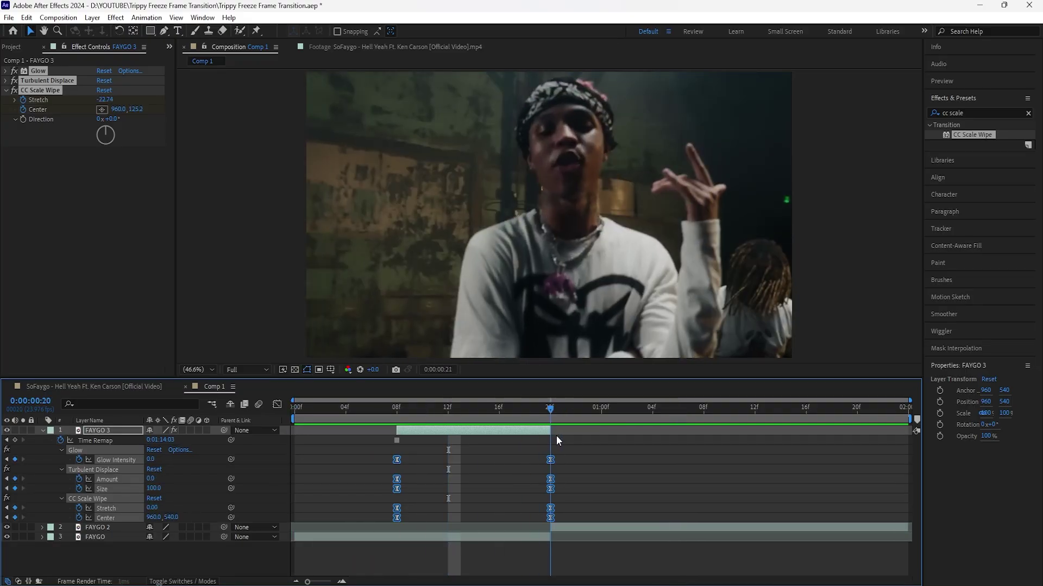
Collapse the freeze-frame layer and add a Displacement Map effect to the second clip, FAYGO 2
key("Page_Up")
left_click(585, 528)
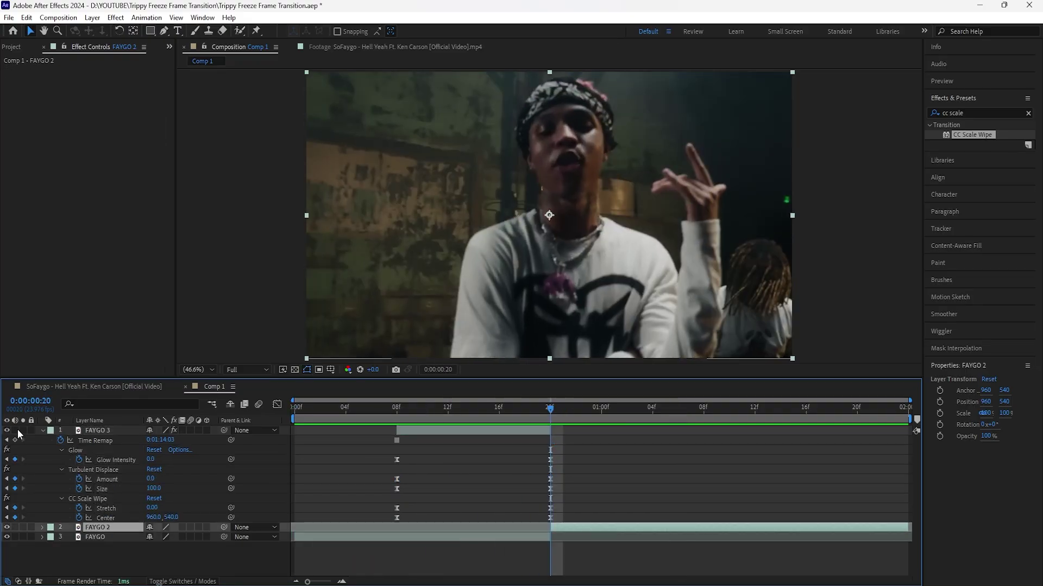
left_click(43, 430)
left_click(609, 441)
left_click(1027, 112)
type("displace")
left_click_drag(977, 135, 125, 117)
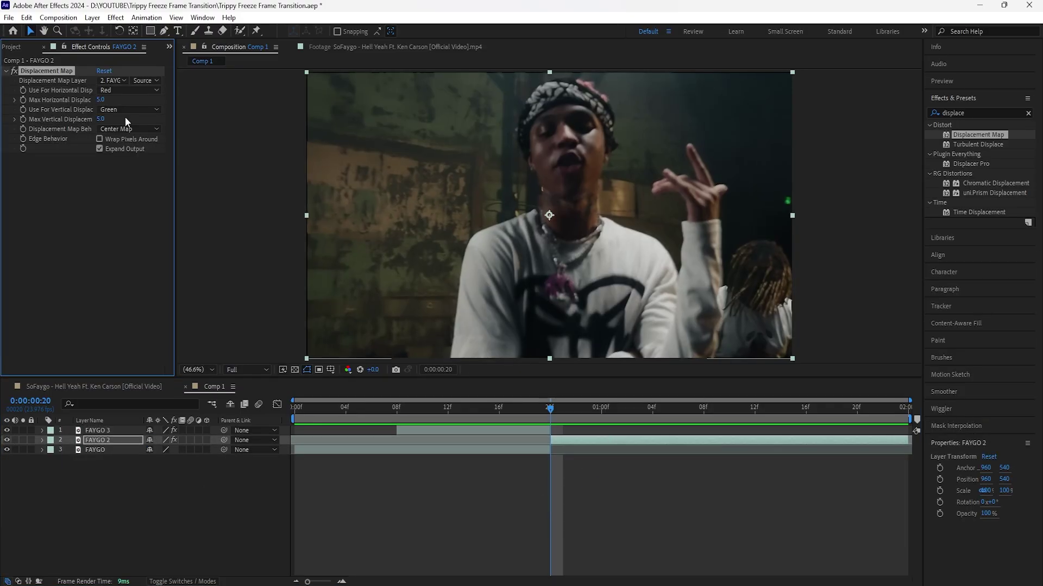
Set the Displacement Map to 750 vertical and 0 horizontal displacement, keyframing the vertical value at frame 20
left_click_drag(552, 412, 550, 434)
left_click(70, 119)
left_click_drag(100, 121, 563, 180)
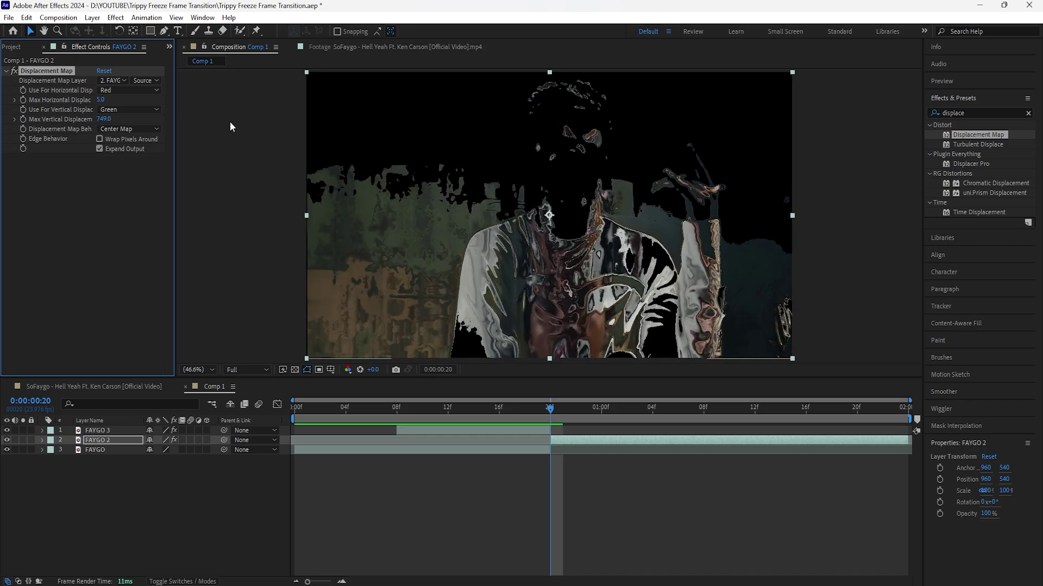
left_click(101, 100)
type("0")
key("Return")
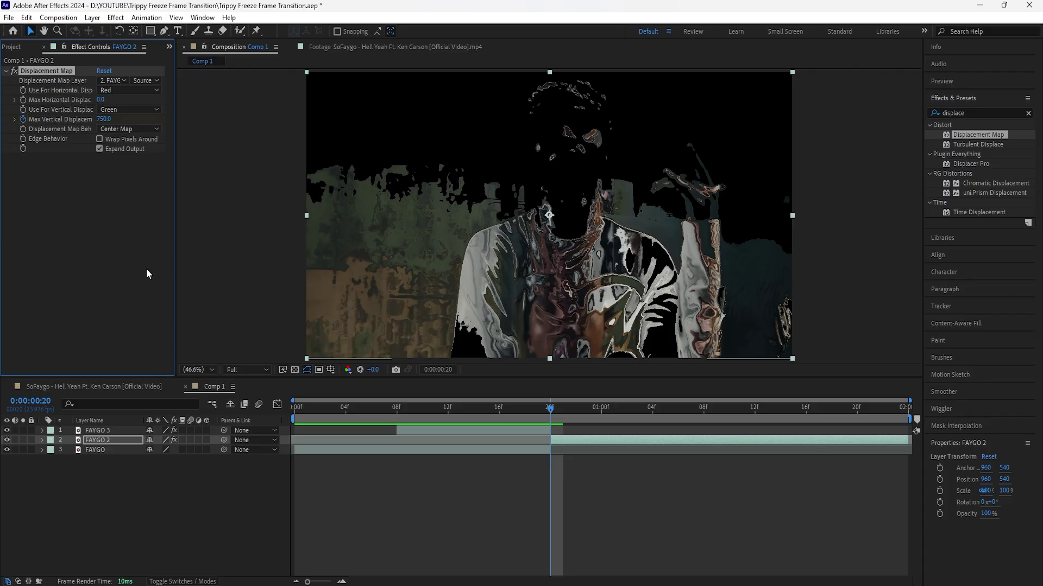
Keyframe the second clip's Max Vertical Displacement to 0 at 0:00:01:08
left_click(115, 440)
key("u")
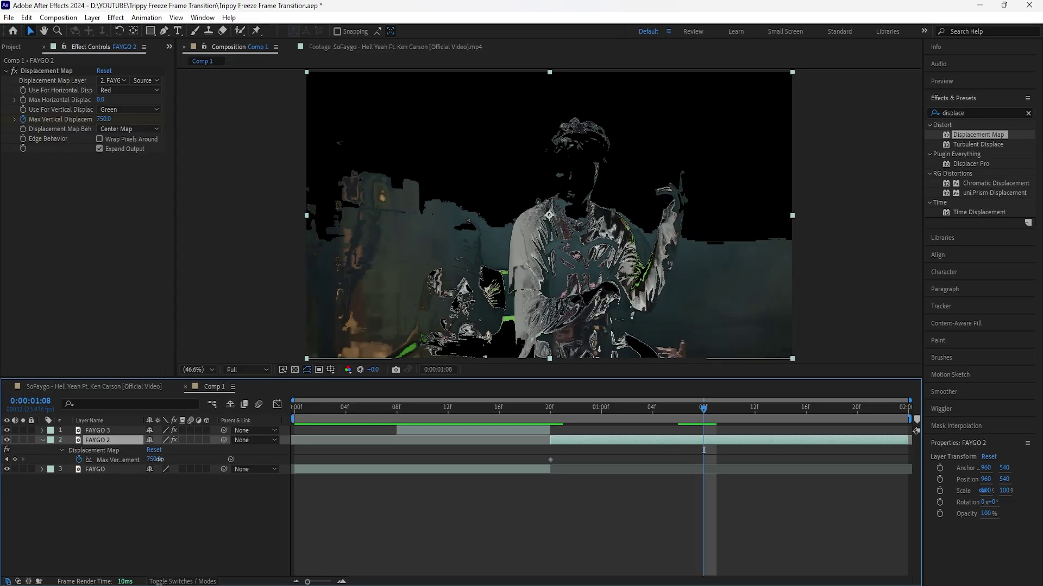
left_click(161, 460)
type("0")
key("Return")
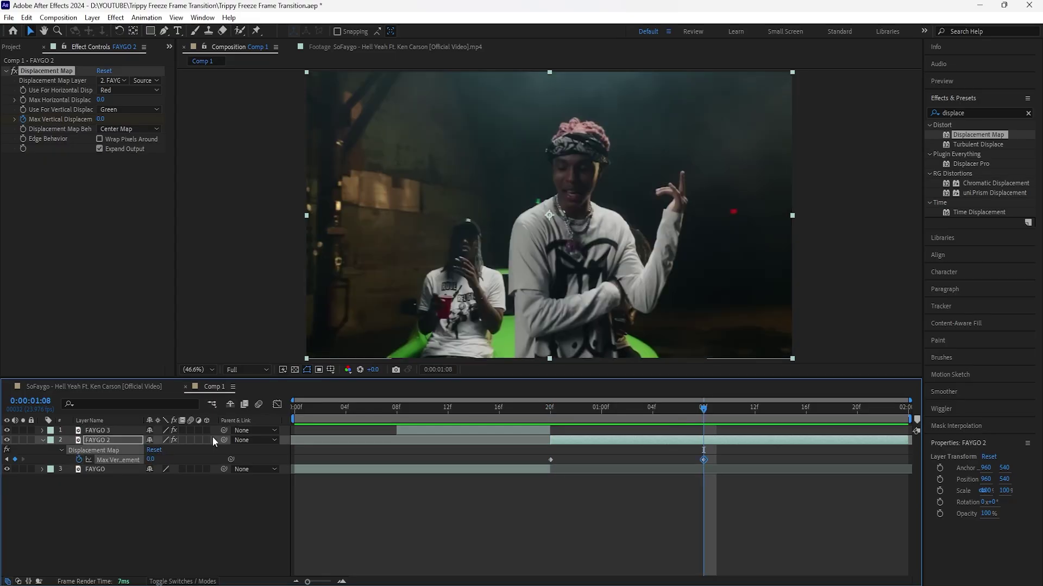
Add Glow to the second clip with a radius of 50 and an intensity of 2 at frame 20
left_click_drag(213, 436, 213, 440)
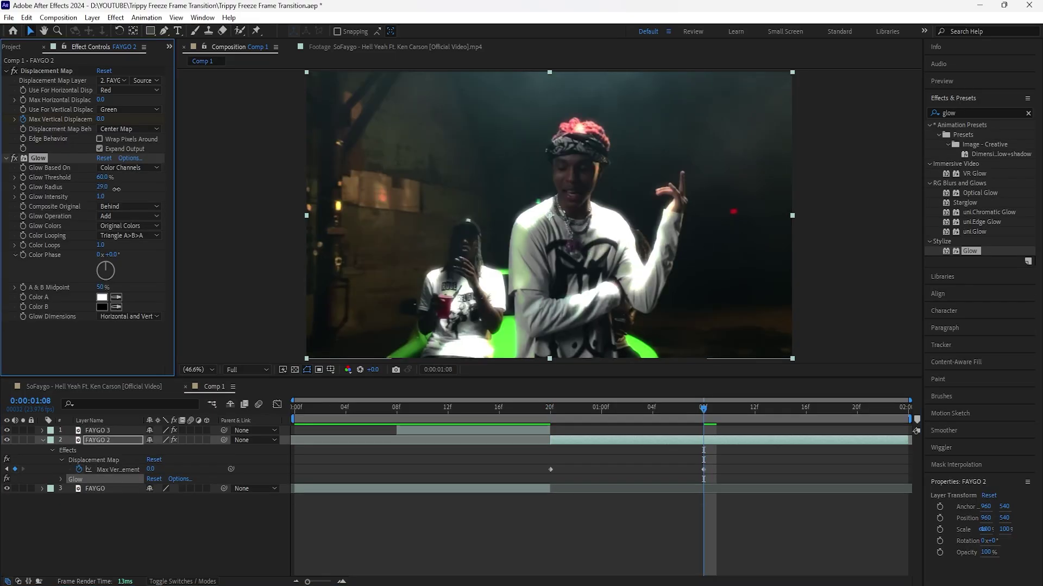
left_click_drag(126, 189, 117, 188)
left_click_drag(738, 408, 555, 452)
left_click(102, 197)
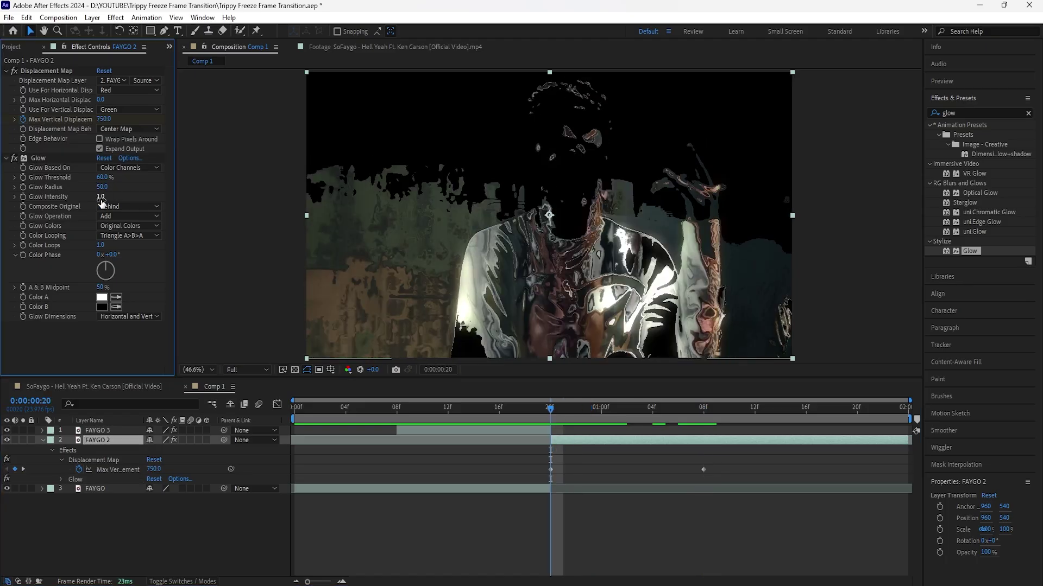
type("2")
key("Return")
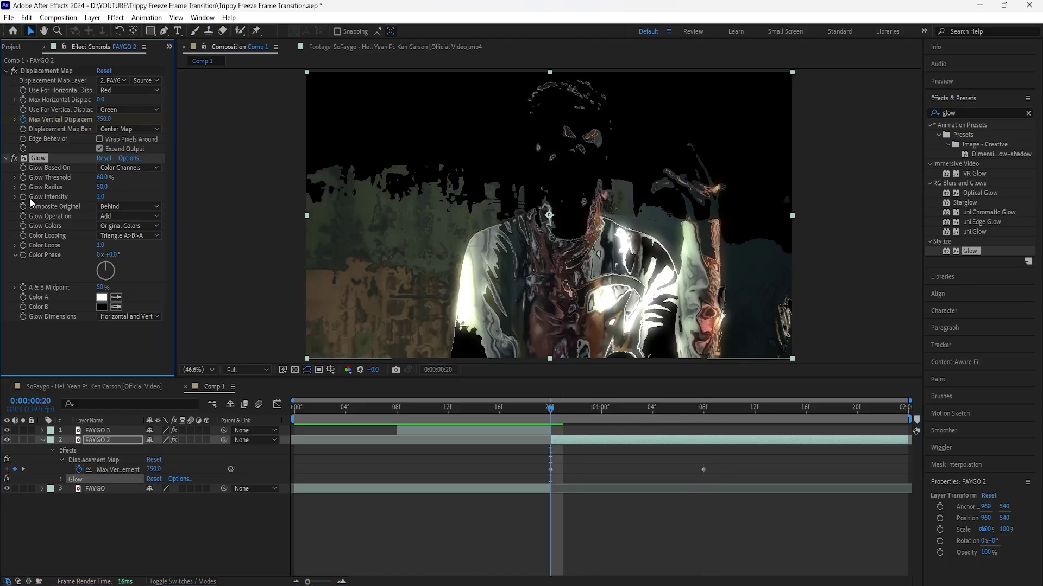
Keyframe the second clip's Glow Intensity at frame 20 and set it to 0 at 0:00:01:08
left_click(505, 458)
key("u")
key("u")
left_click_drag(552, 414, 557, 439)
left_click(100, 196)
type("0")
key("Return")
Enable Wrap Pixels Around in the second clip's Displacement Map to fill the transparent gaps
key("Page_Down")
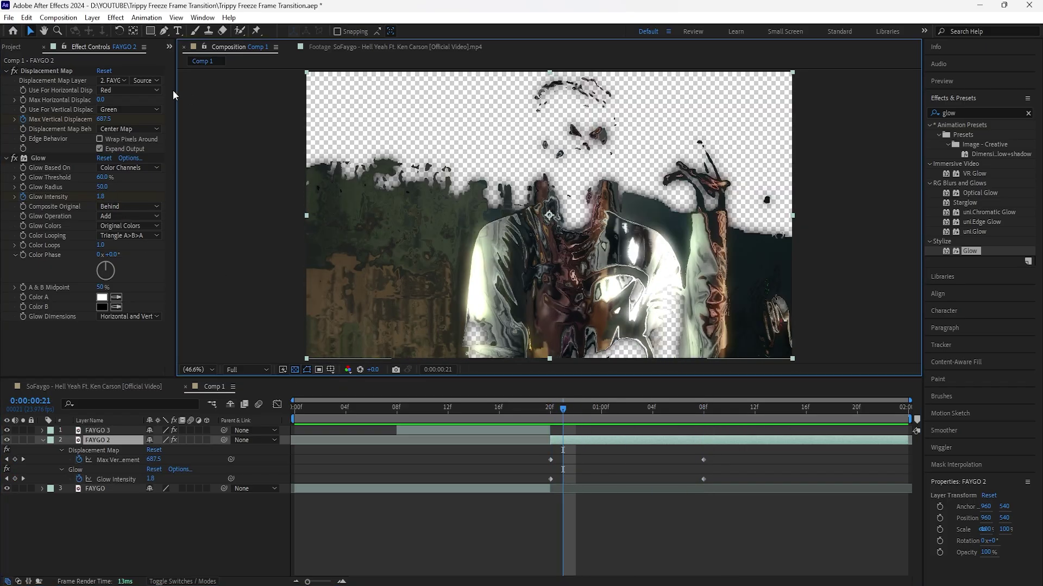
left_click(52, 71)
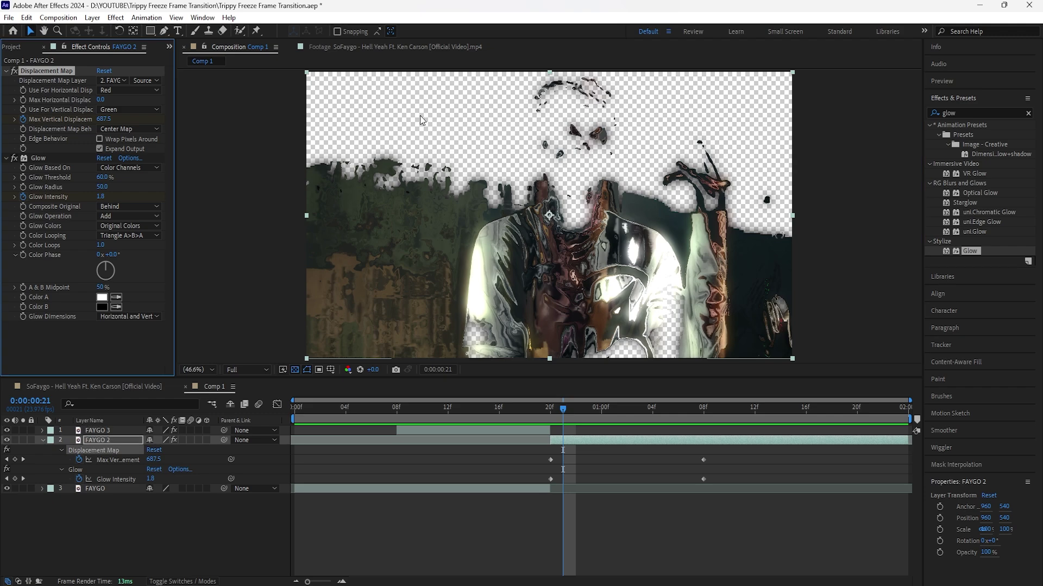
left_click(100, 139)
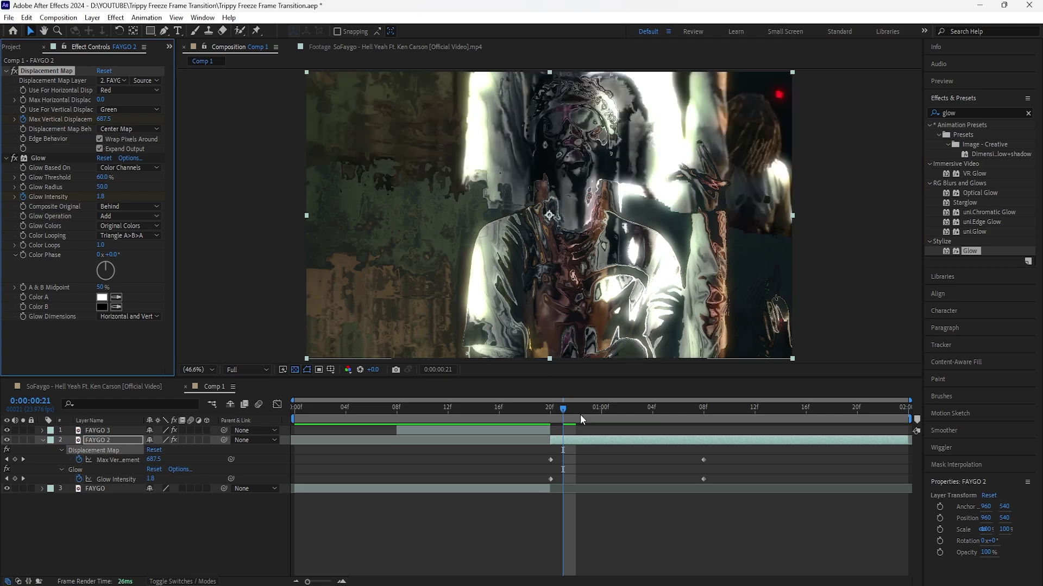
Apply Easy Ease to the second clip's Displacement Map and Glow keyframes, and preview the transition
left_click_drag(566, 409, 559, 412)
left_click_drag(718, 455, 539, 477)
key("F9")
key("space")
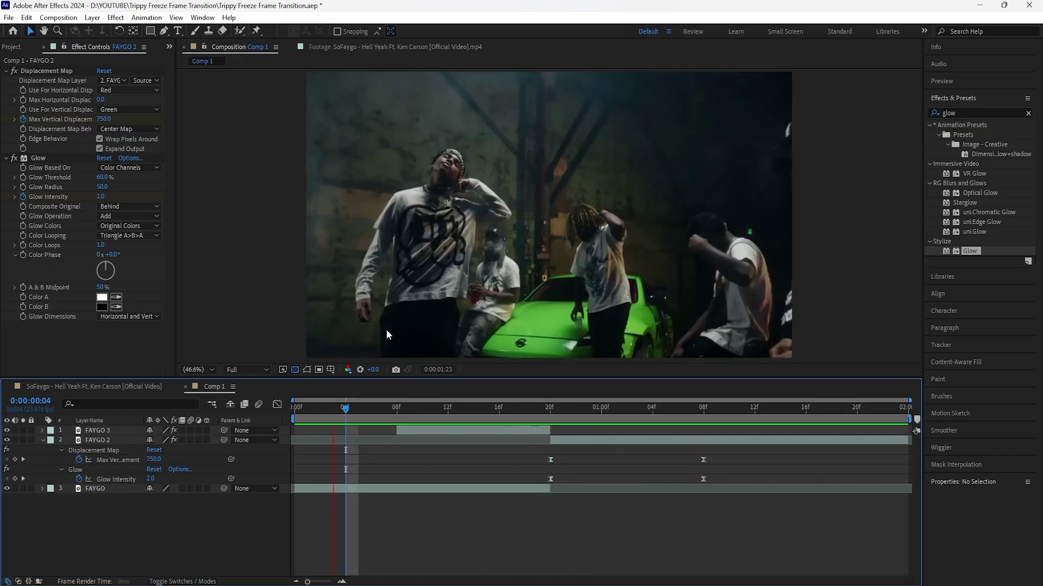
left_click(551, 404)
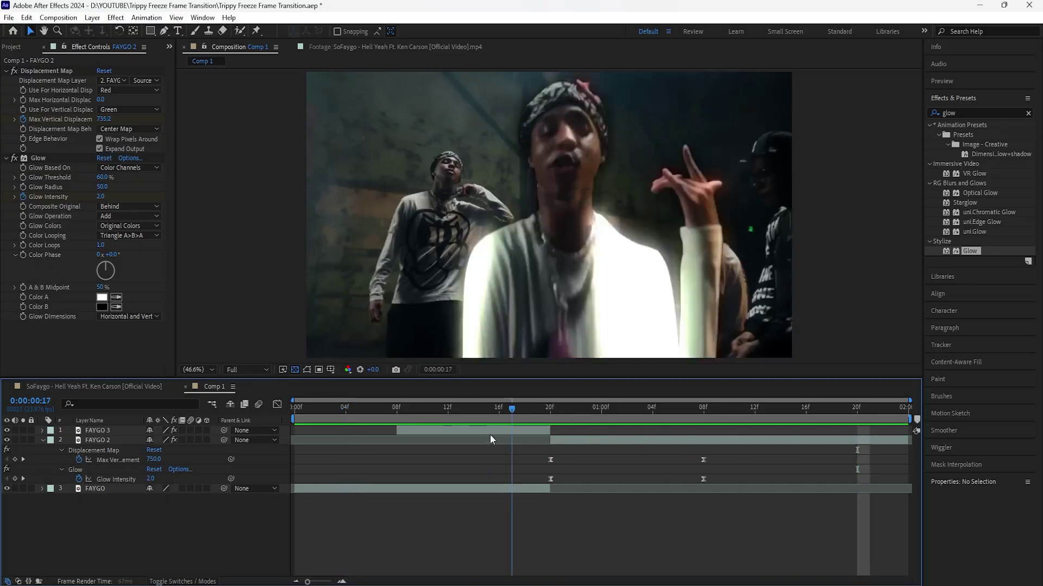
Add an adjustment layer above all clips and trim it to three frames on each side of the cut at frame 20
left_click(109, 430)
right_click(226, 512)
left_click(401, 458)
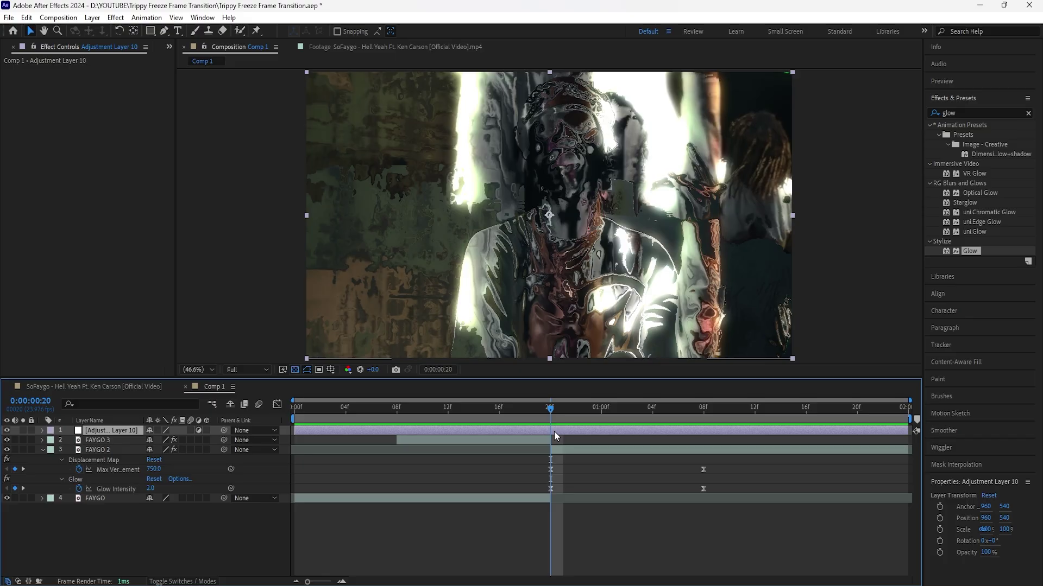
key("Page_Up")
key("Page_Up")
key("Page_Up")
key("Page_Up")
key("Page_Up")
key("Page_Up")
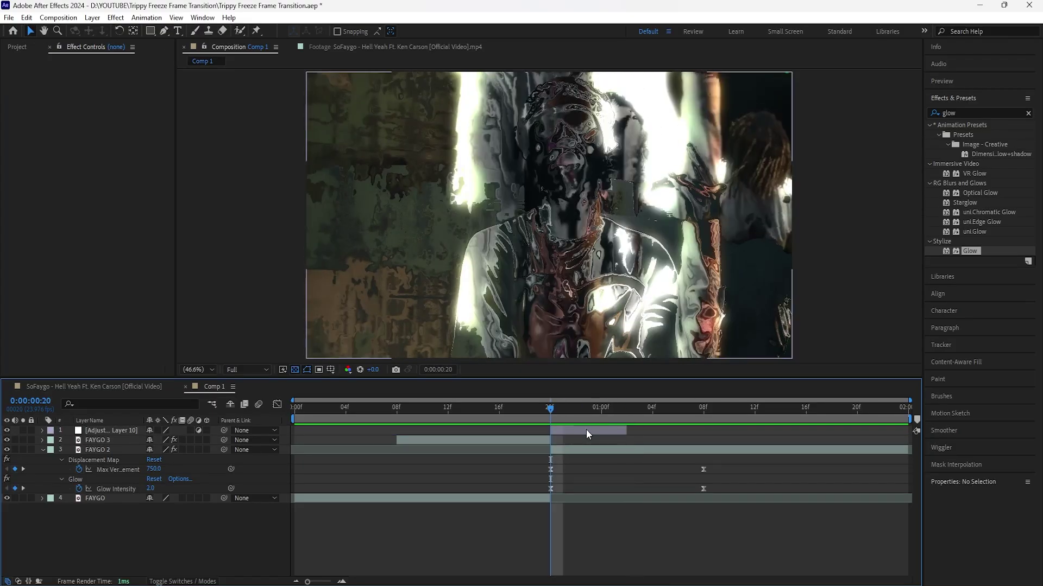
left_click_drag(577, 430, 556, 432)
key("alt+Page_Up")
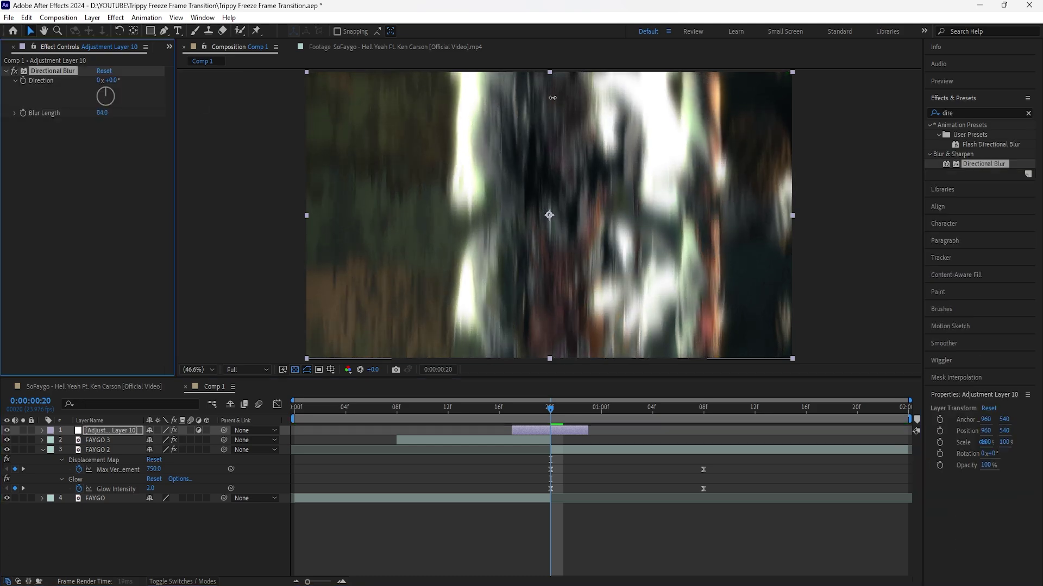
Add Directional Blur to the adjustment layer and keyframe Blur Length at frames 17, 20 and 23, peaking at about 90 on frame 20
left_click_drag(577, 95, 576, 95)
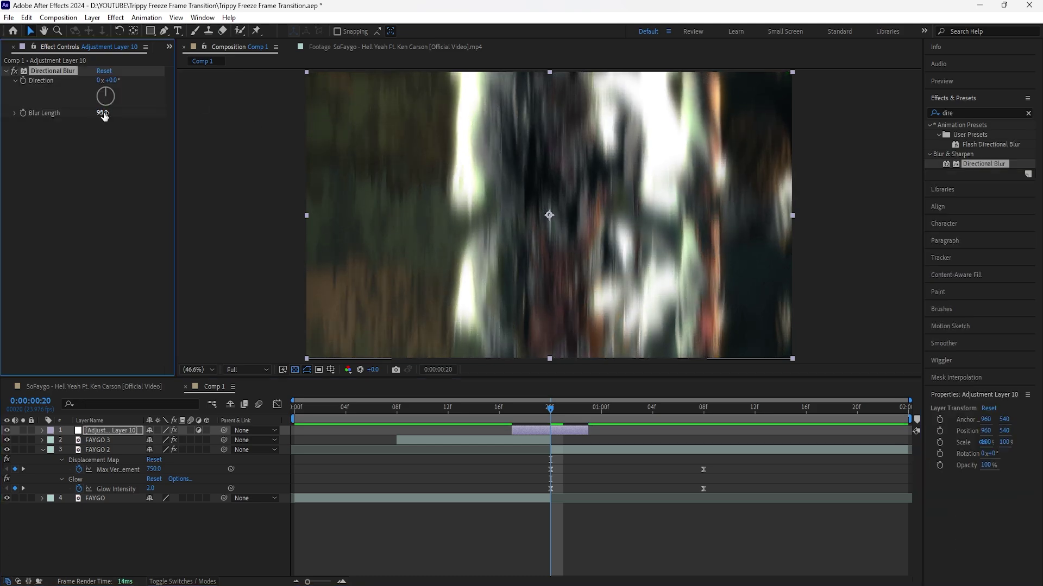
left_click(126, 433)
key("u")
left_click_drag(553, 417, 516, 423)
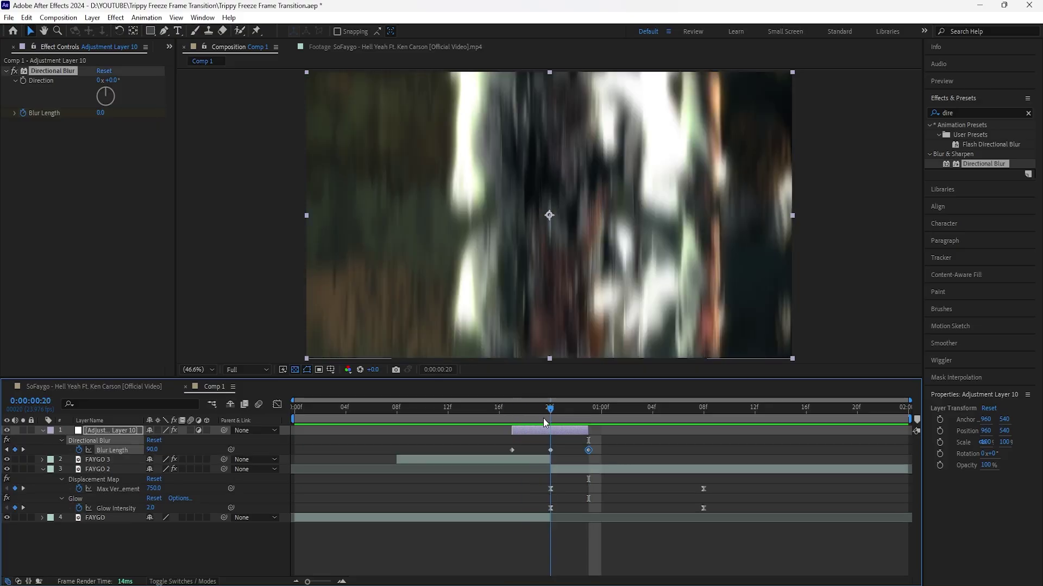
mouse_move(544, 422)
left_mouse_down()
mouse_move(513, 419)
mouse_move(537, 419)
left_mouse_up()
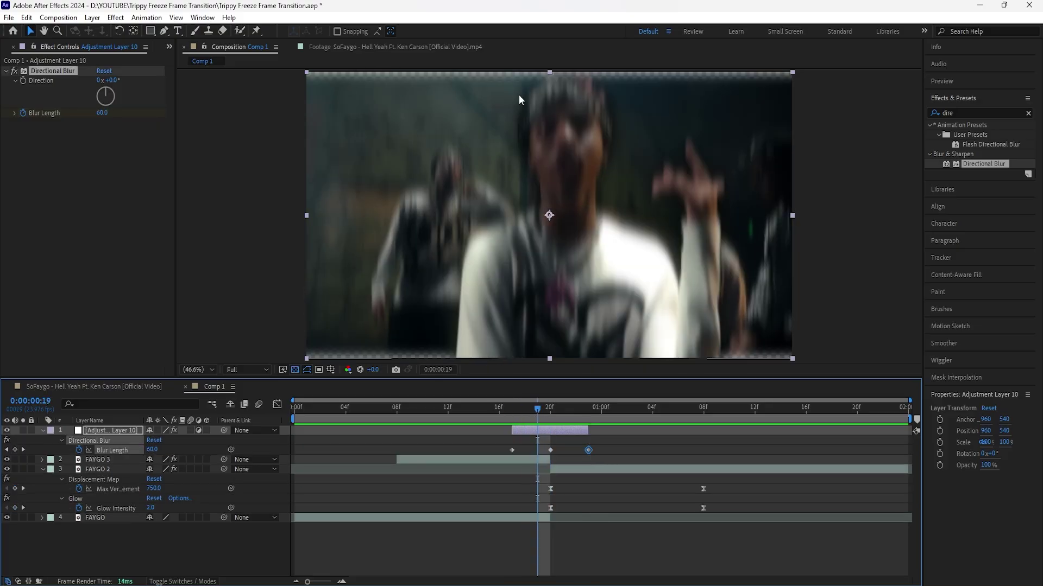
left_click(570, 431)
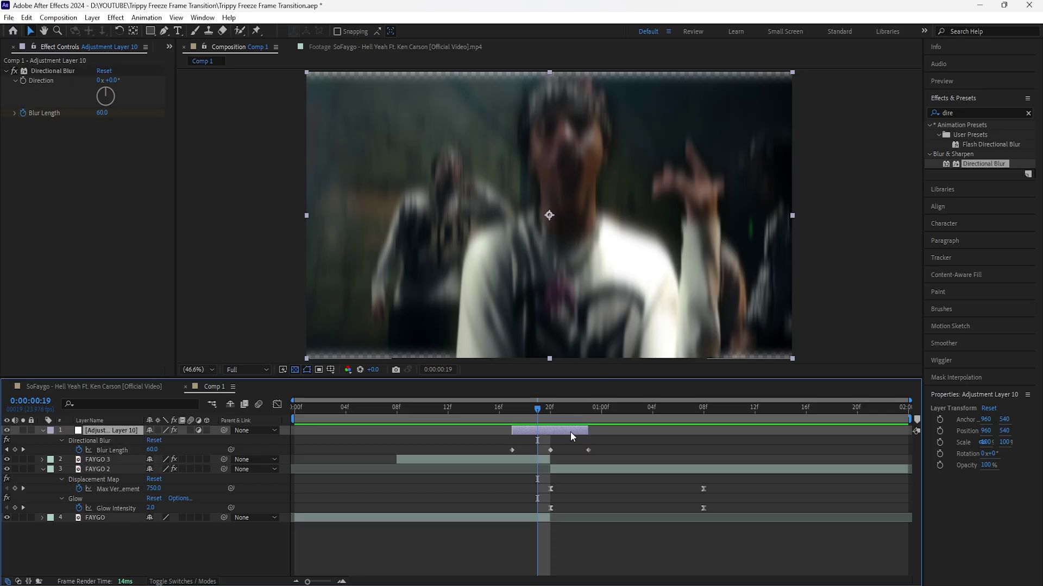
Add Motion Tile above the adjustment layer's Directional Blur, with Output Height 200 and Mirror Edges enabled
left_click(1029, 114)
type("motion")
left_click_drag(969, 250, 53, 72)
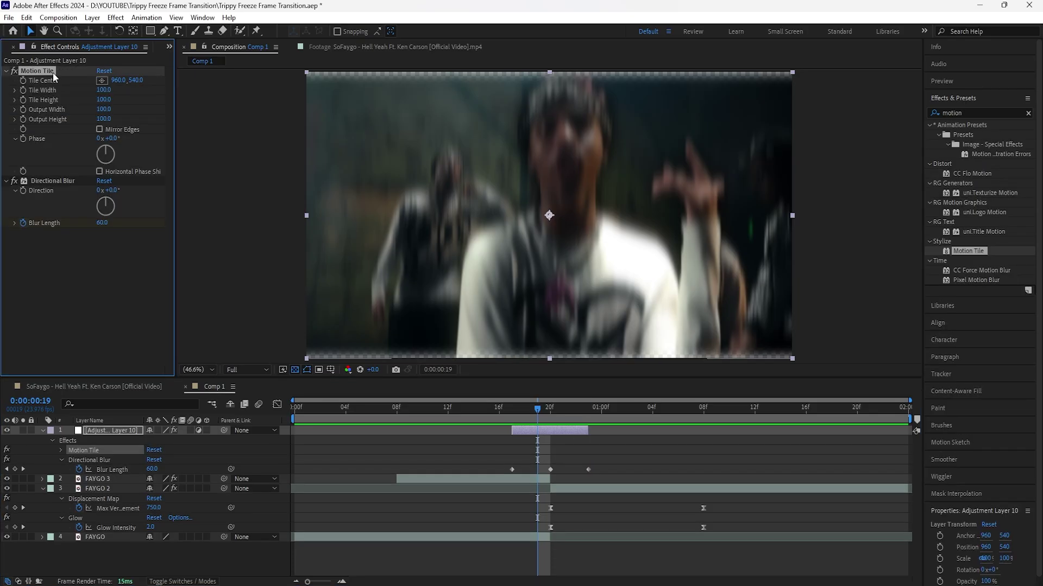
left_click(108, 118)
type("200")
key("Return")
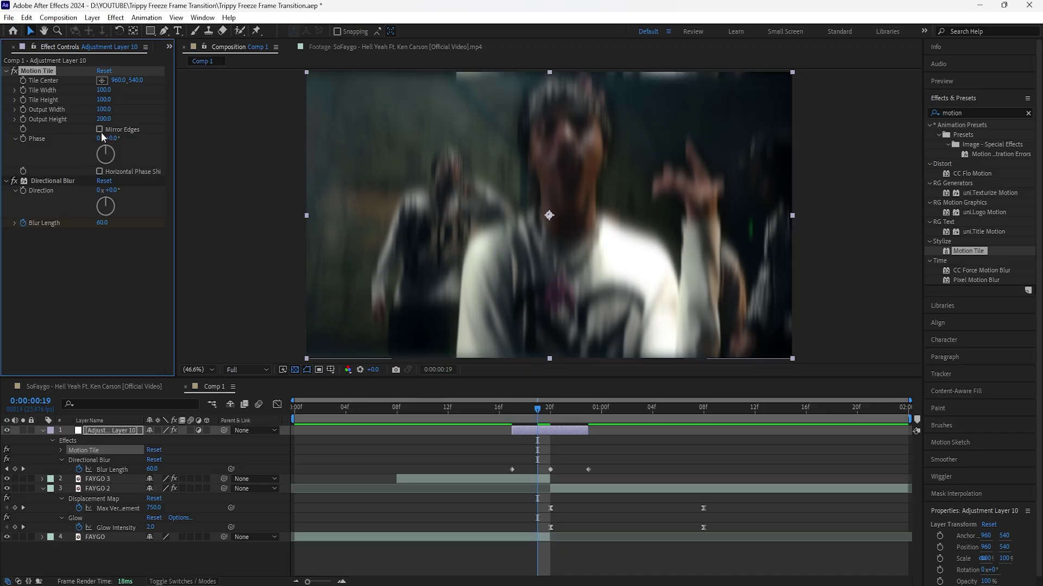
left_click(99, 129)
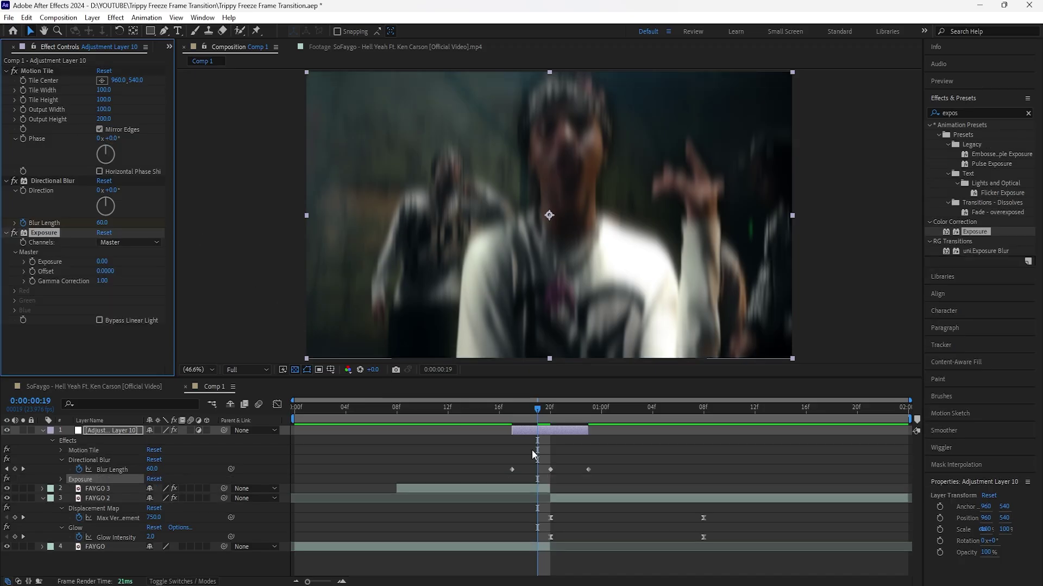
Add Exposure to the adjustment layer and keyframe it at frames 17, 20 and 23, peaking at 2.5 on frame 20 and 0 on frame 23
left_click_drag(537, 415, 553, 413)
left_click(102, 262)
type("2.5")
key("Return")
left_click(33, 261)
left_click_drag(549, 405, 522, 415)
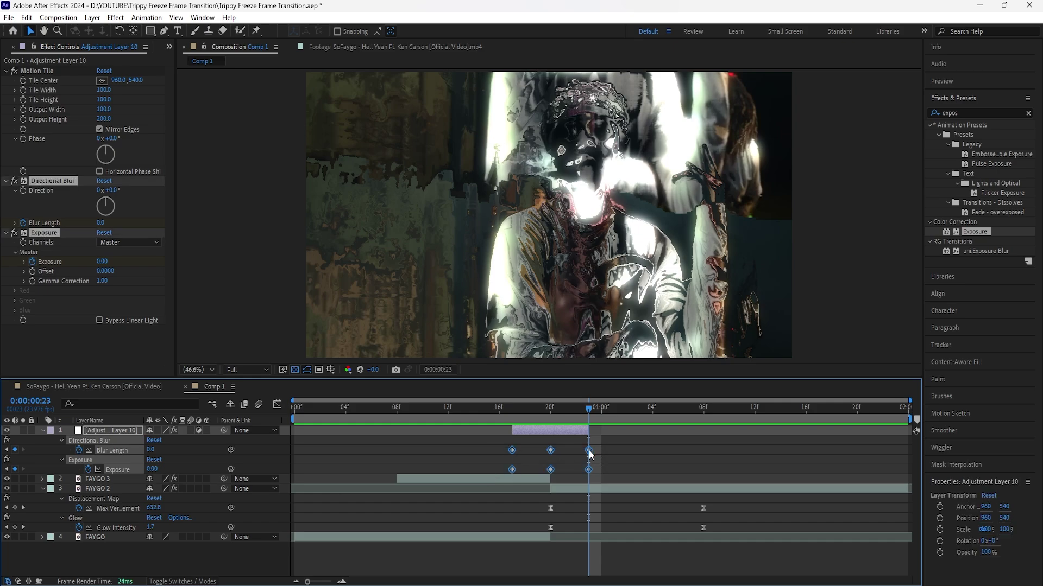
Apply Easy Ease to the adjustment layer's Blur Length and Exposure keyframes, and preview the transition from the start
key("F9")
left_click(597, 435)
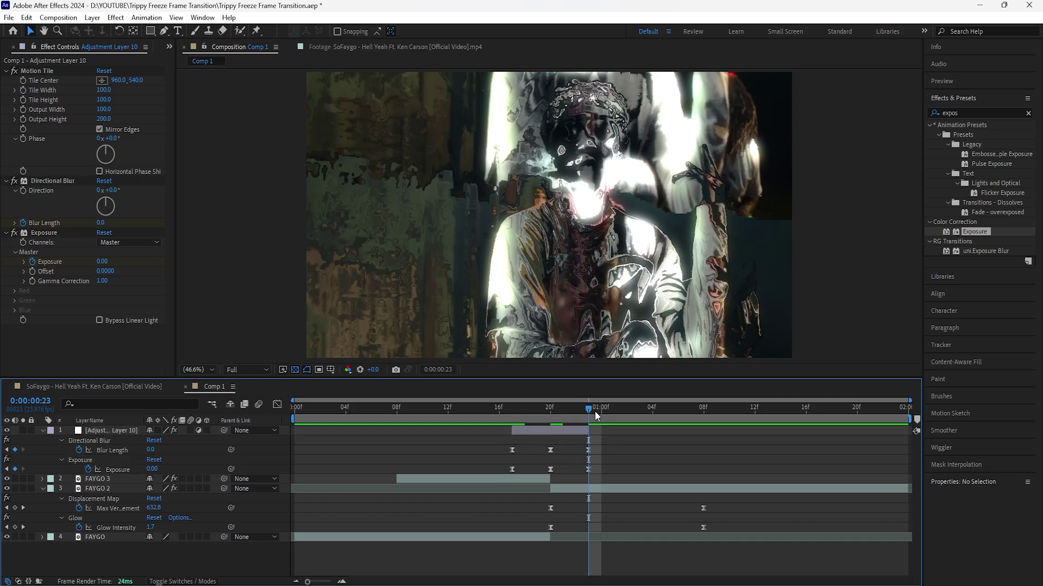
key("Home")
key("space")
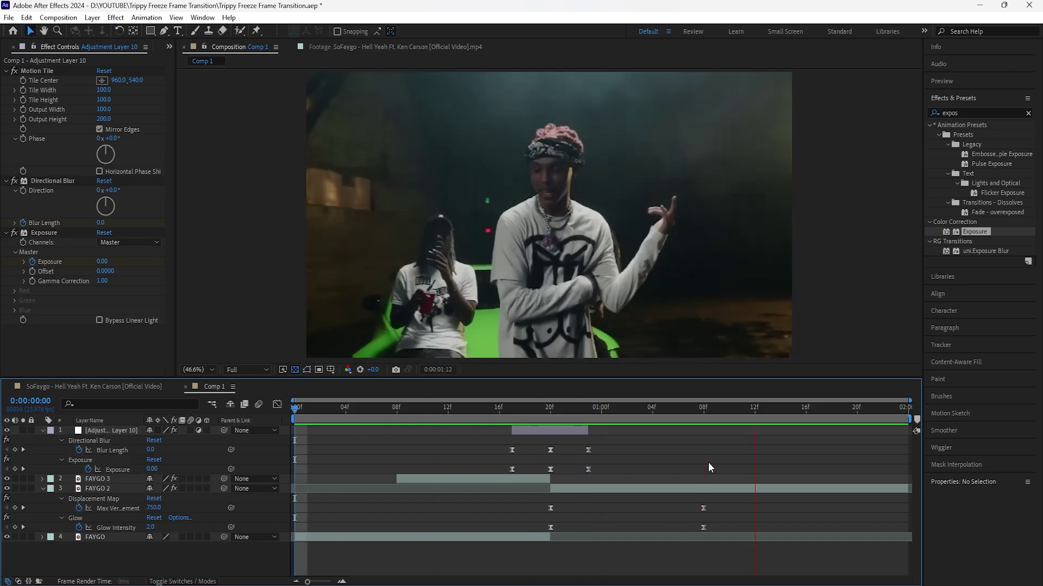